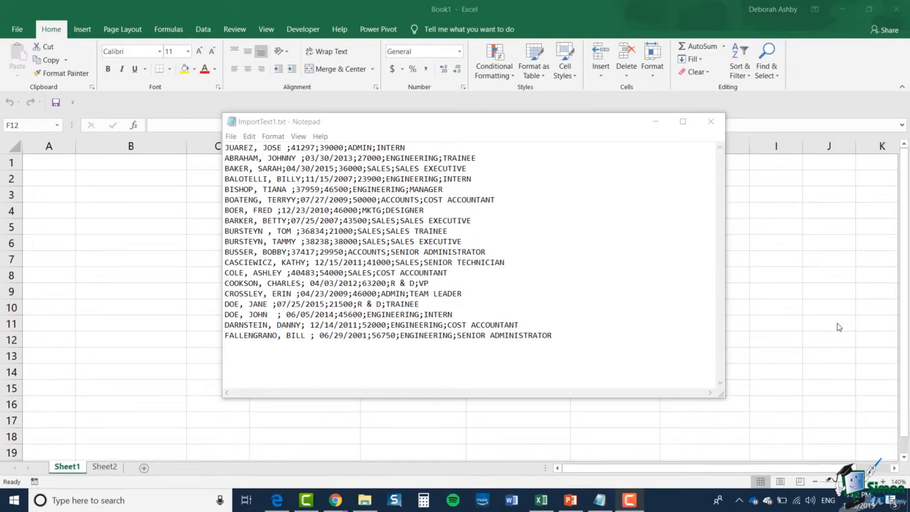
# - Close the Notepad window and open ImportText1.txt from the Desktop in Excel to start the text import
pyautogui.click(709, 123)
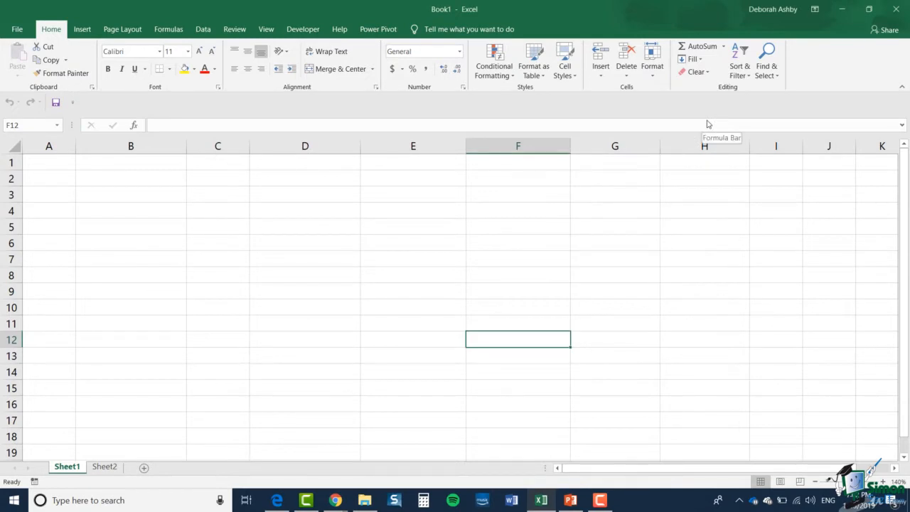
pyautogui.click(17, 29)
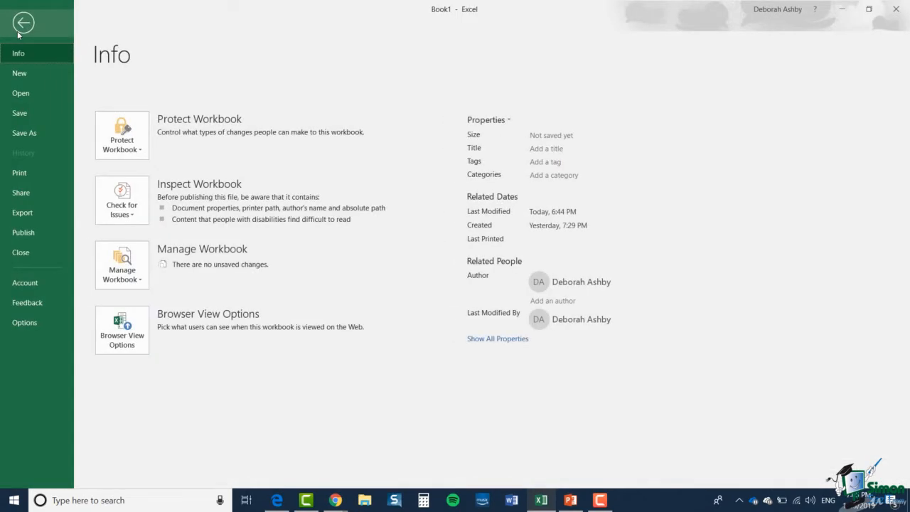
pyautogui.click(23, 93)
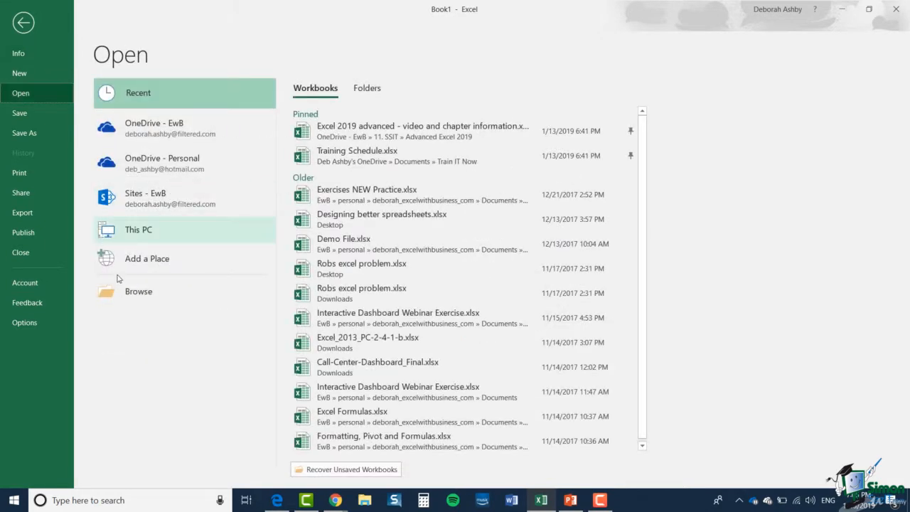
pyautogui.click(131, 298)
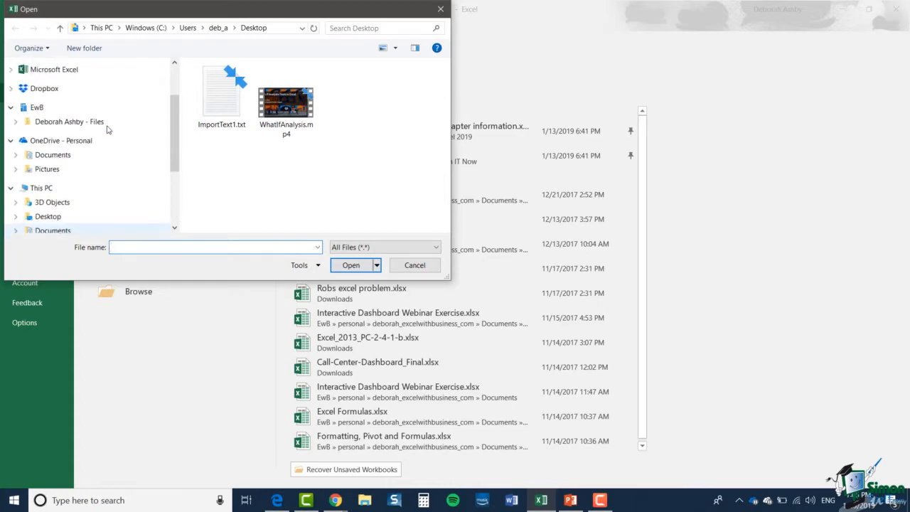
pyautogui.click(217, 84)
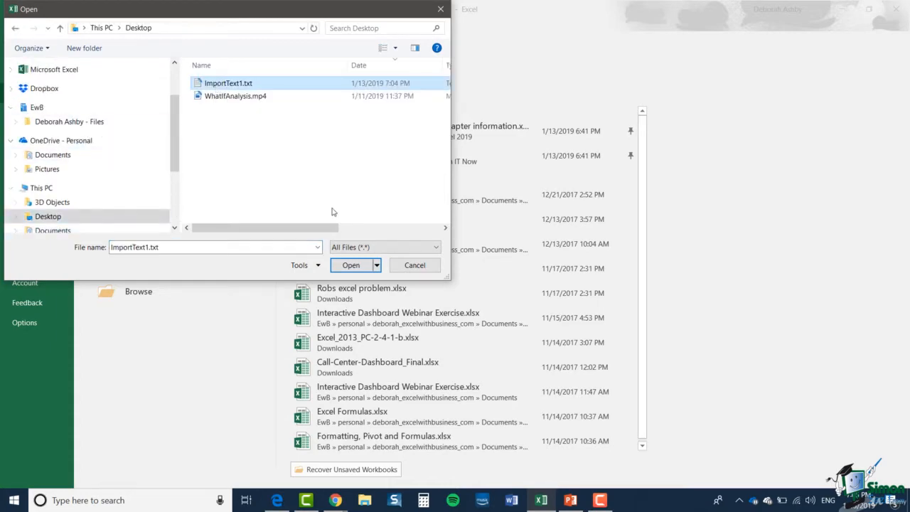
pyautogui.click(359, 265)
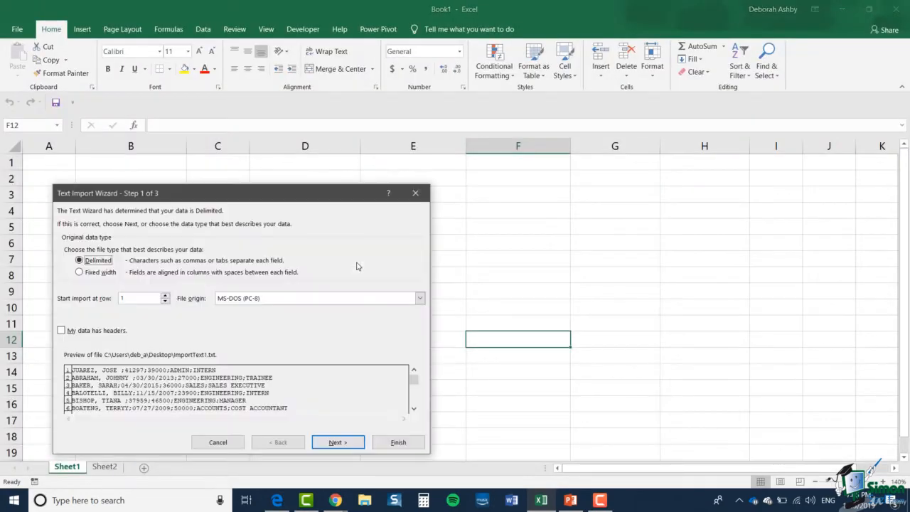
# - Import the file as delimited text with the Tab delimiter and General column format, and widen column A to fit the entries
pyautogui.moveTo(300, 198); pyautogui.dragTo(522, 151)
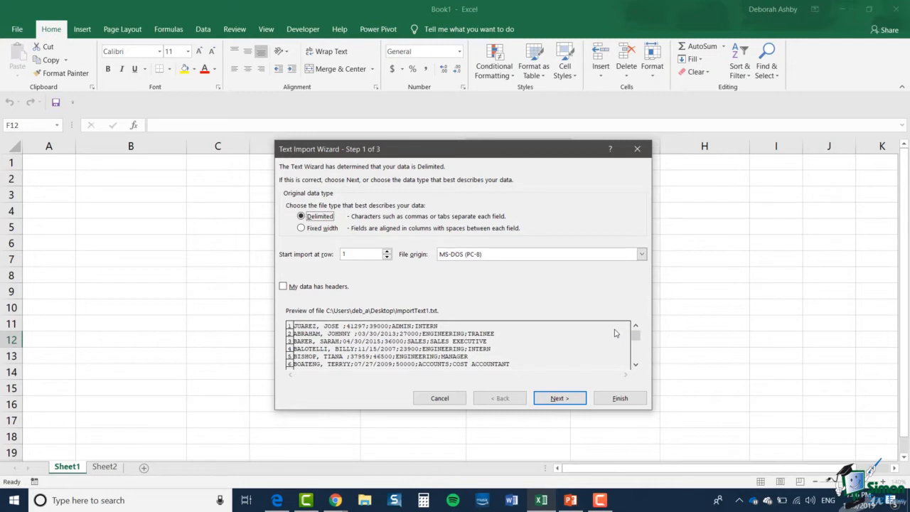
pyautogui.click(560, 398)
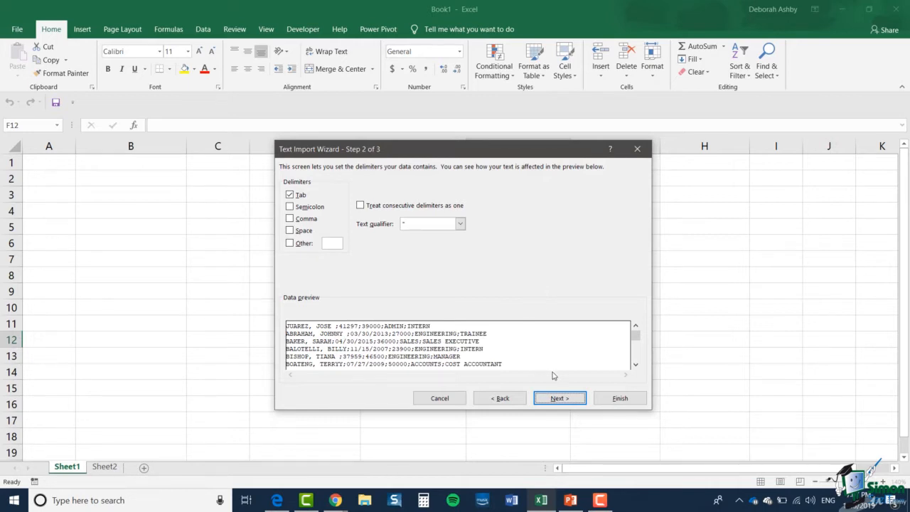
pyautogui.click(559, 397)
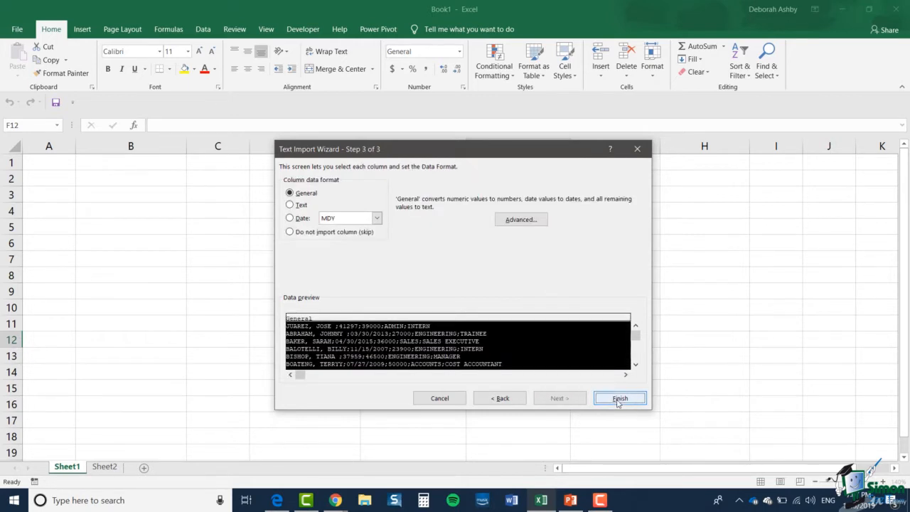
pyautogui.click(619, 398)
pyautogui.moveTo(55, 144); pyautogui.dragTo(167, 144)
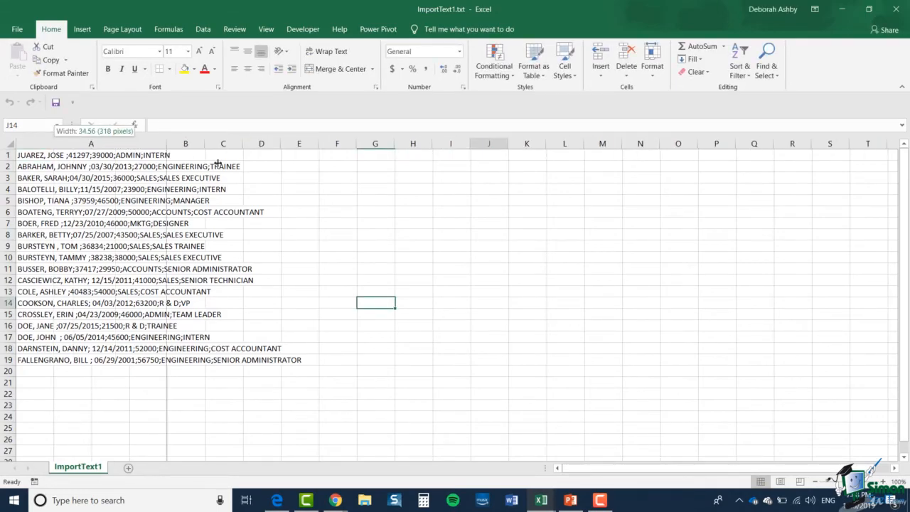
pyautogui.moveTo(217, 163); pyautogui.dragTo(309, 161)
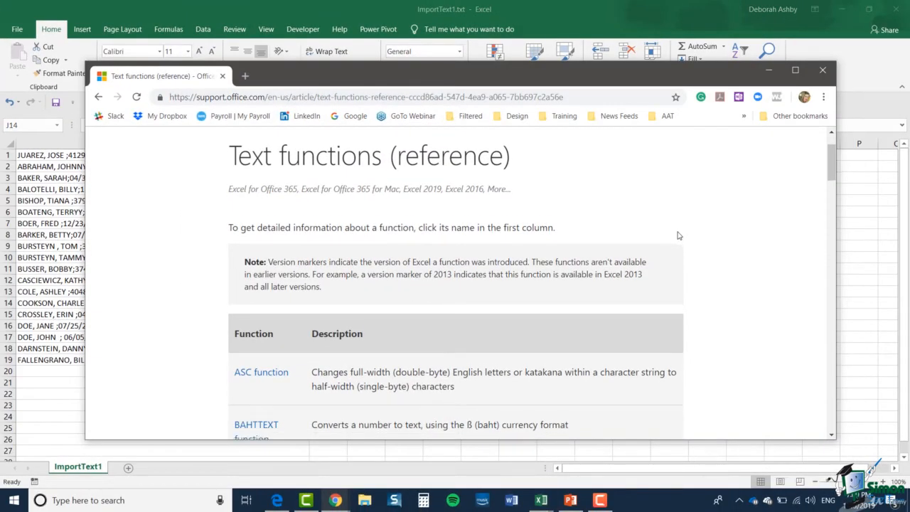
# - Examine the Text functions reference page in the browser for functions that change text case, such as LOWER and UPPER
pyautogui.scroll(-1, 678, 235)
pyautogui.scroll(-1, 678, 236)
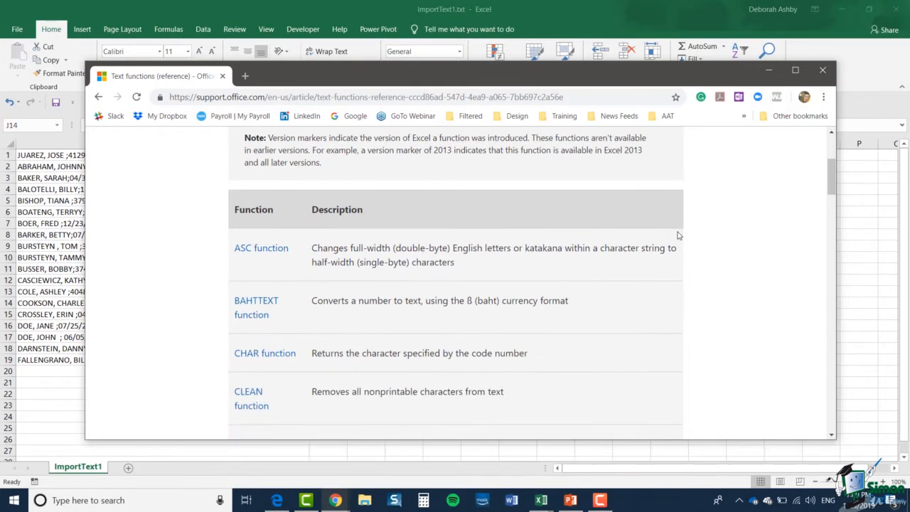
pyautogui.scroll(-1, 677, 235)
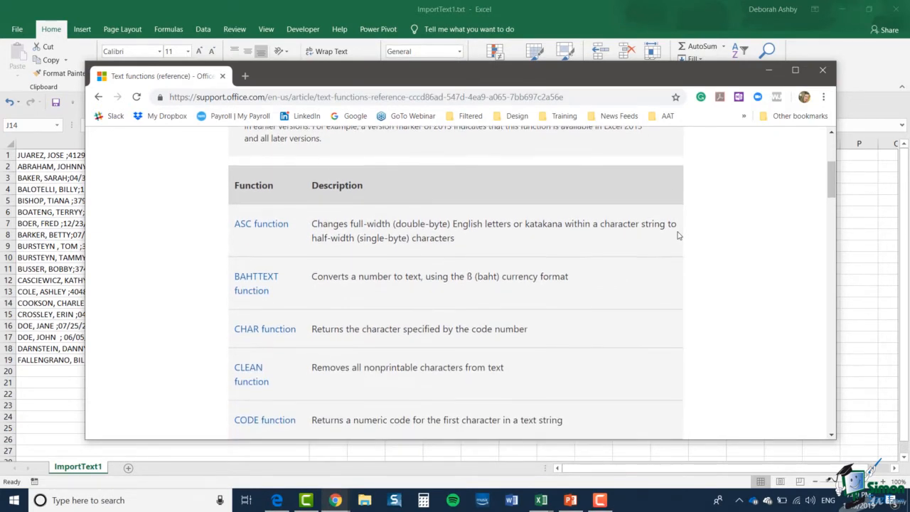
pyautogui.scroll(-4, 677, 235)
pyautogui.scroll(-6, 678, 235)
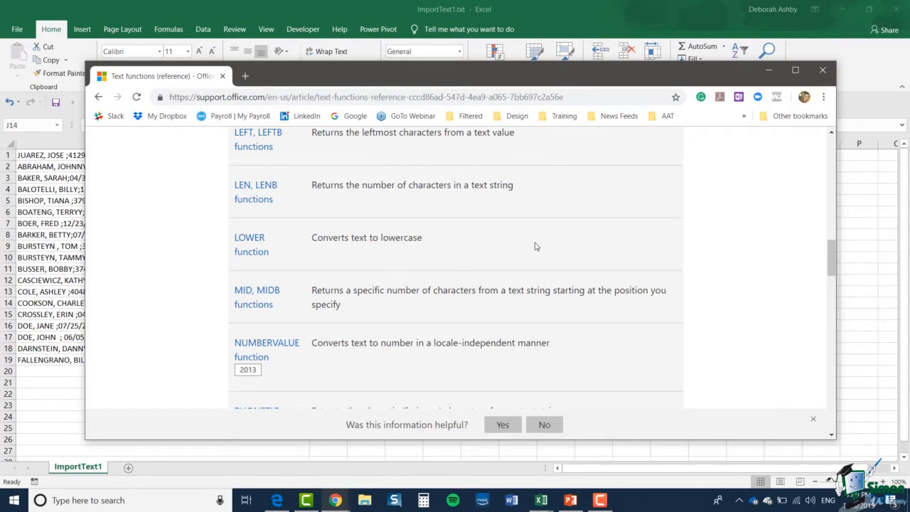
pyautogui.scroll(-10, 536, 246)
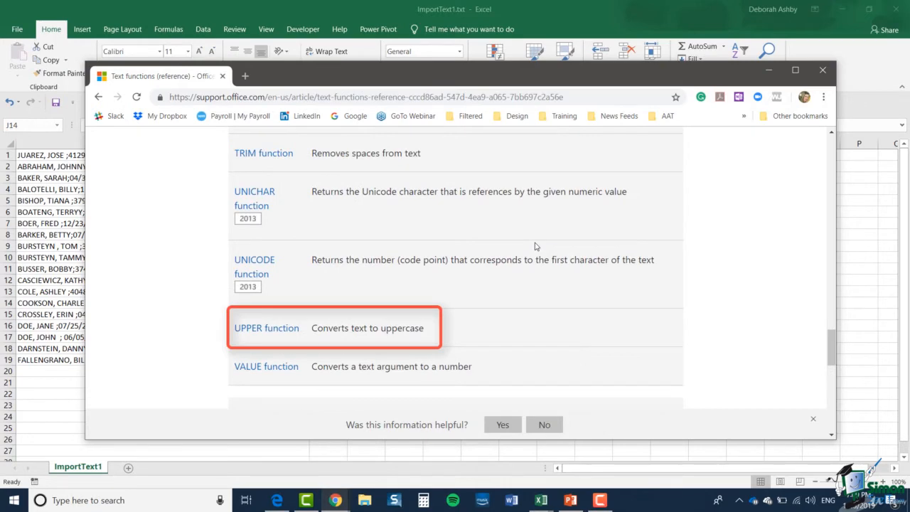
pyautogui.scroll(8, 536, 247)
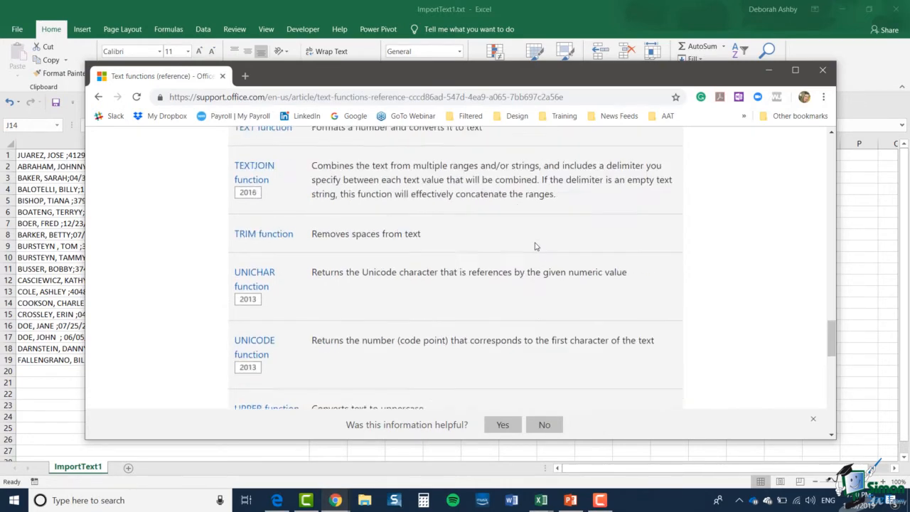
pyautogui.scroll(5, 536, 246)
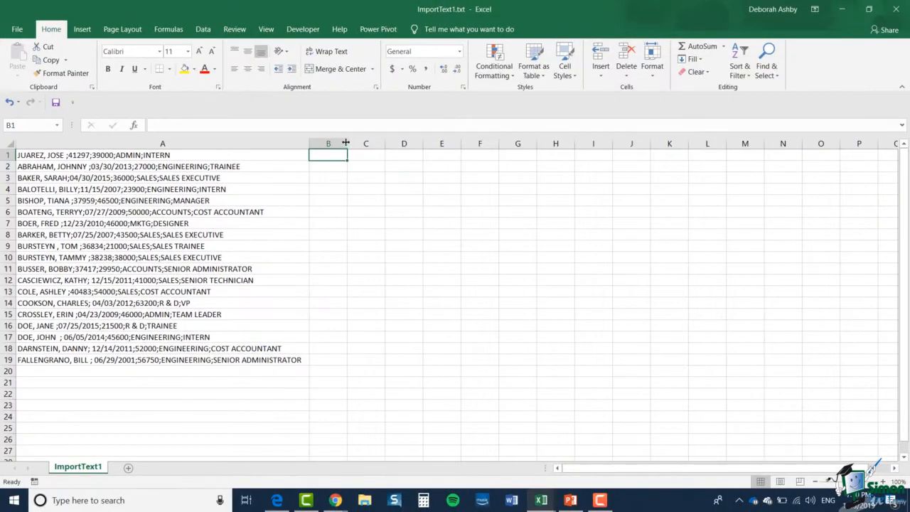
# - Enter the formula =PROPER(A1) in cell B1 and widen column B to fit the converted text
pyautogui.moveTo(347, 143); pyautogui.dragTo(411, 144)
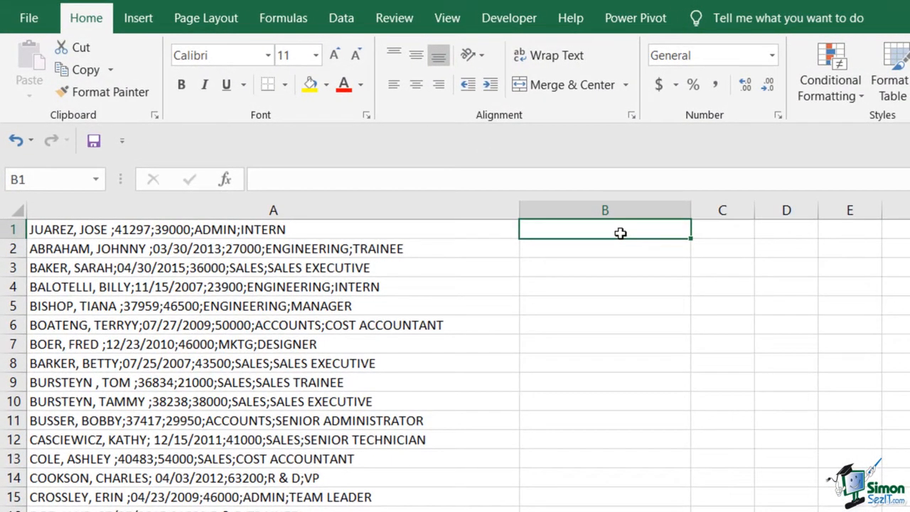
pyautogui.write('=')
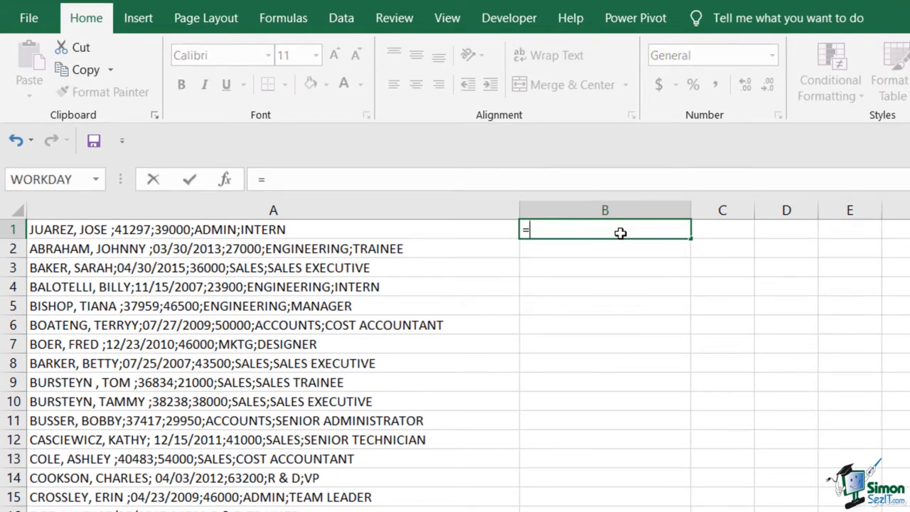
pyautogui.write('PROPER')
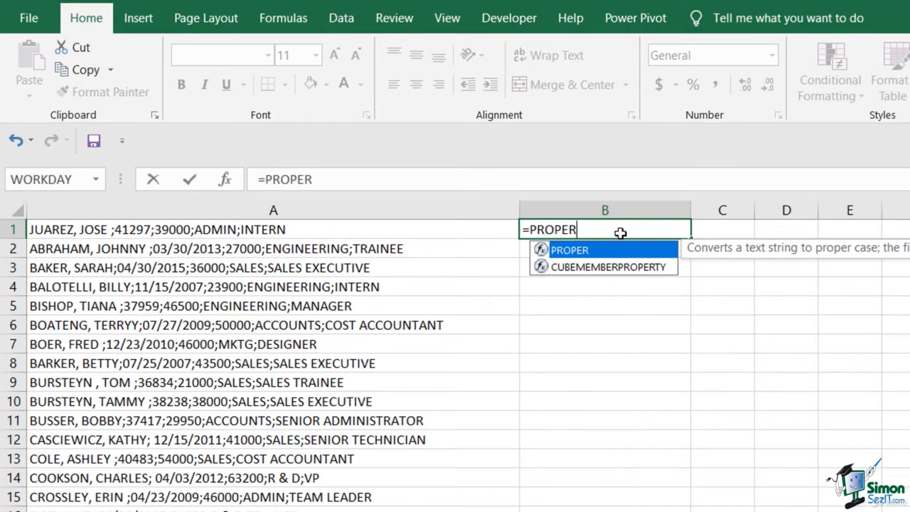
pyautogui.write('(')
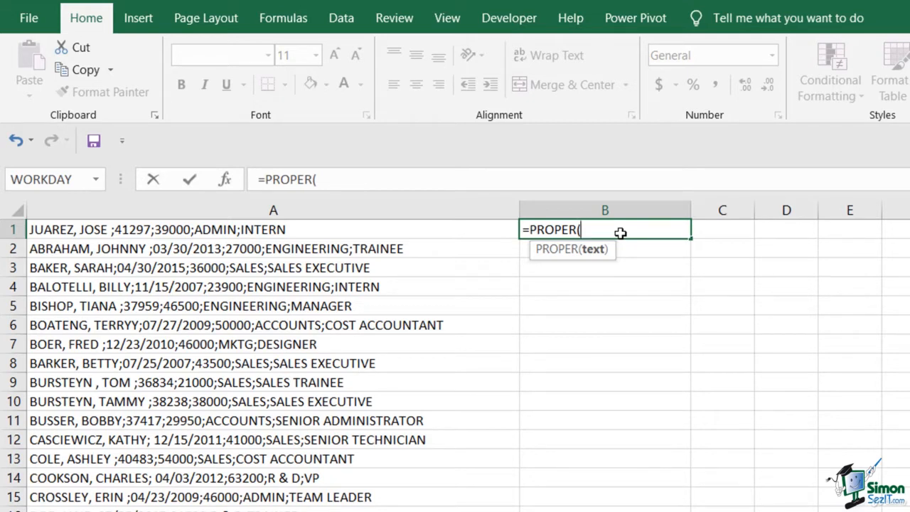
pyautogui.click(472, 230)
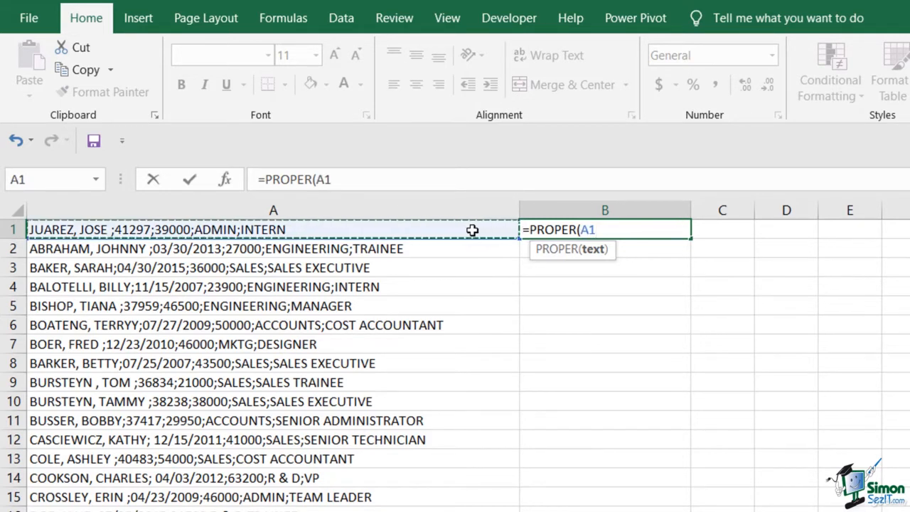
pyautogui.write(')')
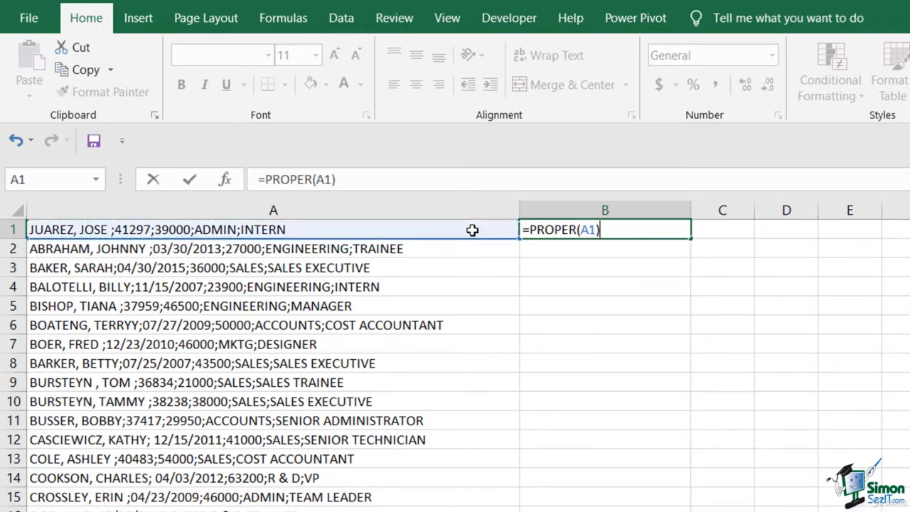
pyautogui.press('Return')
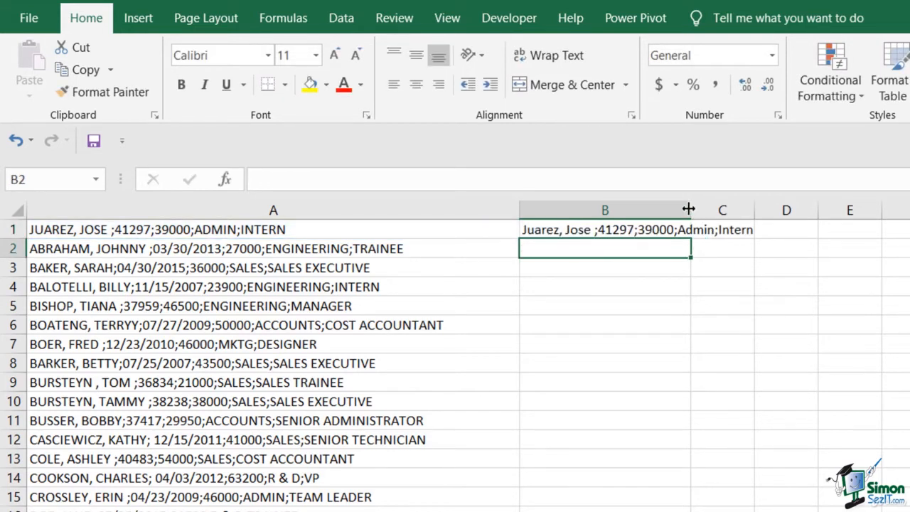
pyautogui.moveTo(689, 209); pyautogui.dragTo(792, 215)
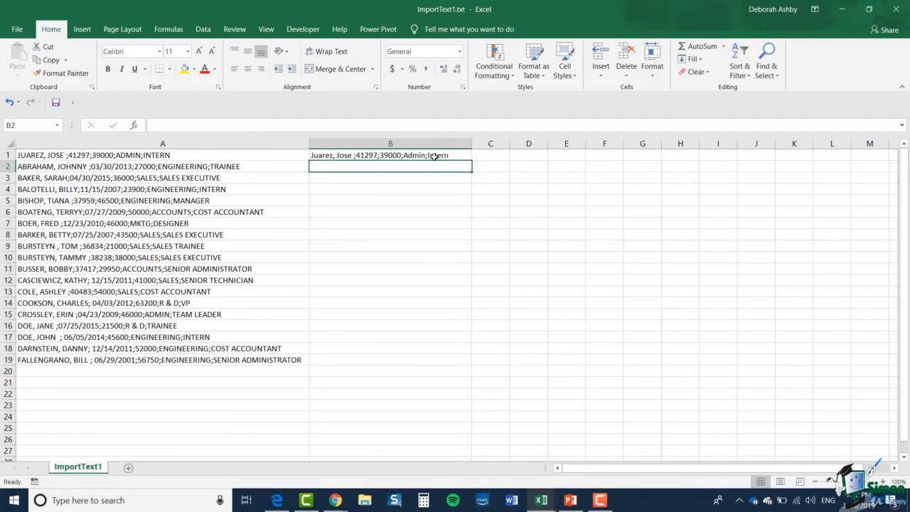
# - Fill the PROPER formula down from B1 to B19 and autofit column B
pyautogui.moveTo(435, 157); pyautogui.dragTo(442, 360)
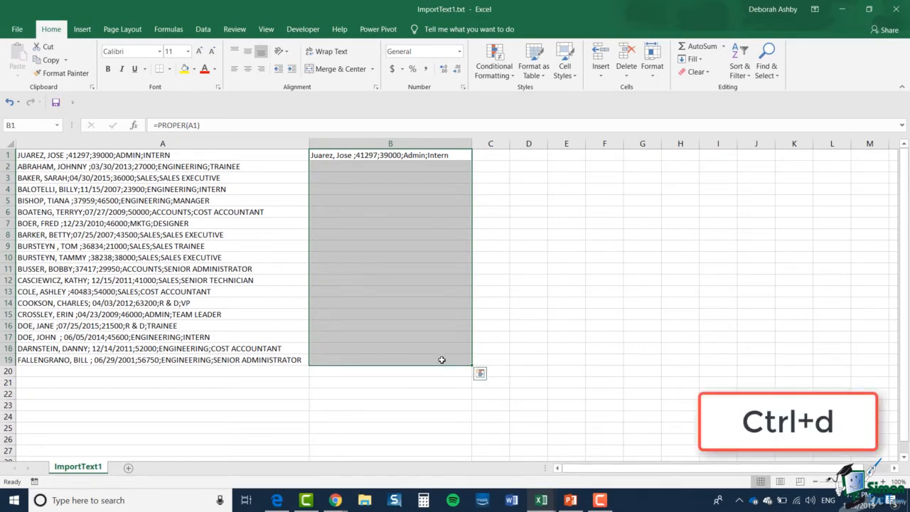
pyautogui.hotkey('ctrl', 'd')
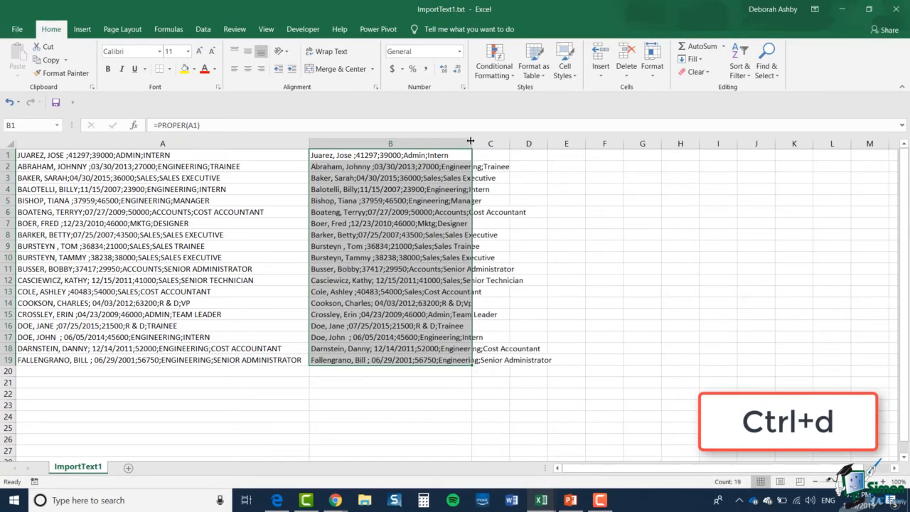
pyautogui.doubleClick(471, 143)
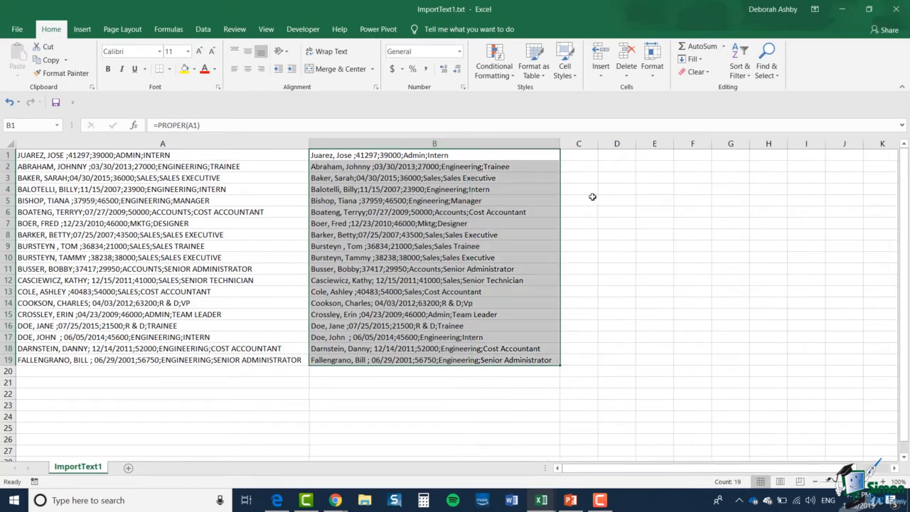
pyautogui.click(615, 191)
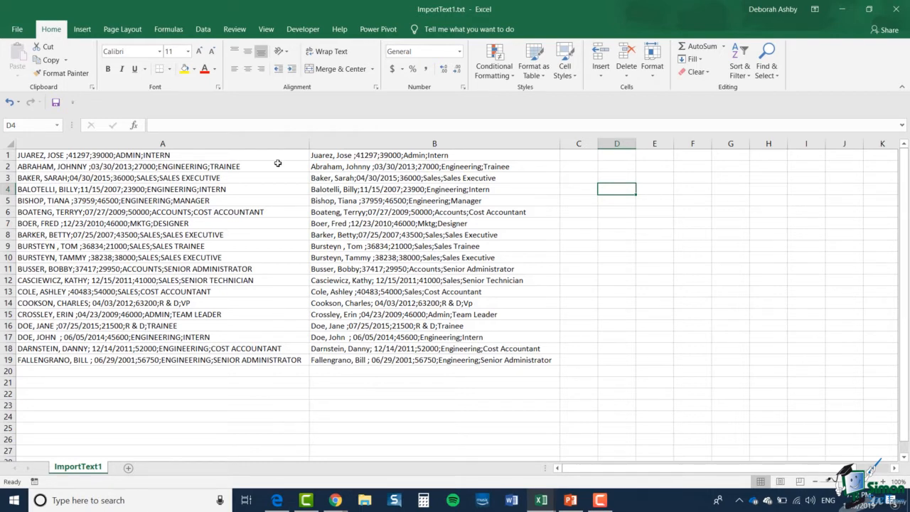
# - Try deleting the original uppercase data in column A, and undo the deletion
pyautogui.click(231, 144)
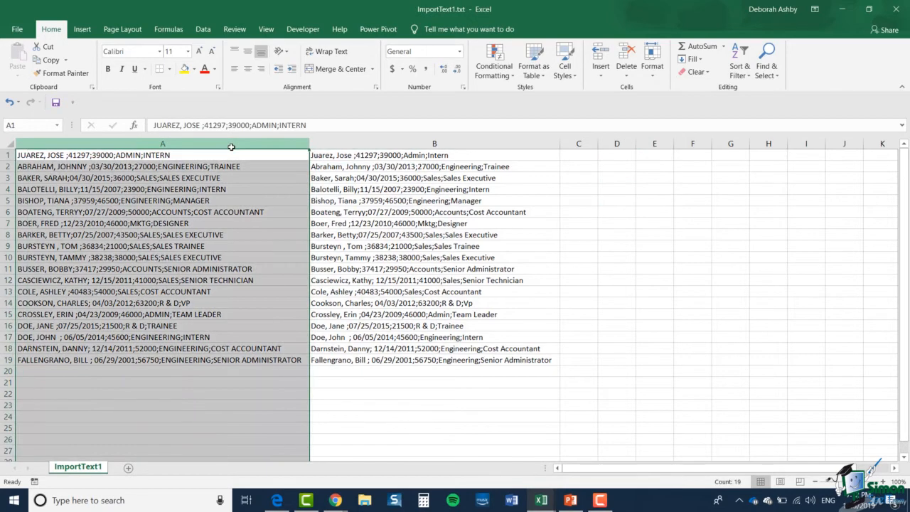
pyautogui.rightClick(232, 148)
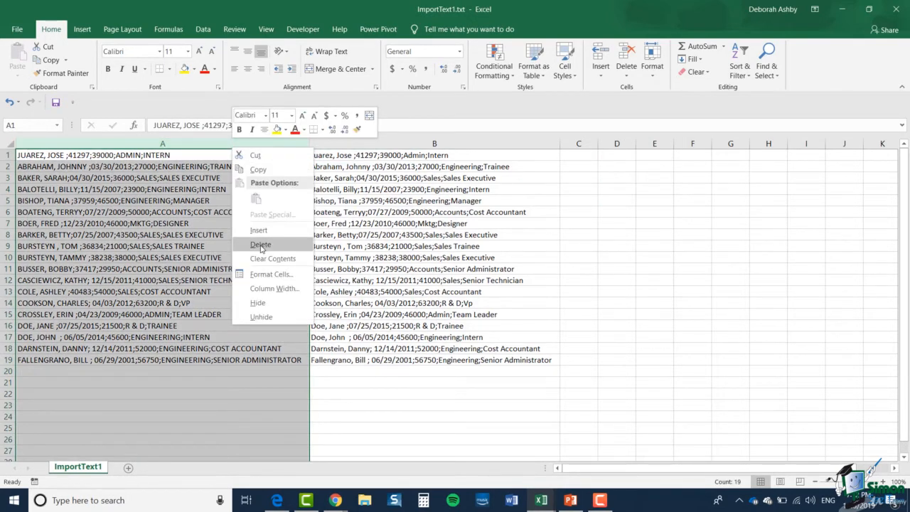
pyautogui.click(260, 245)
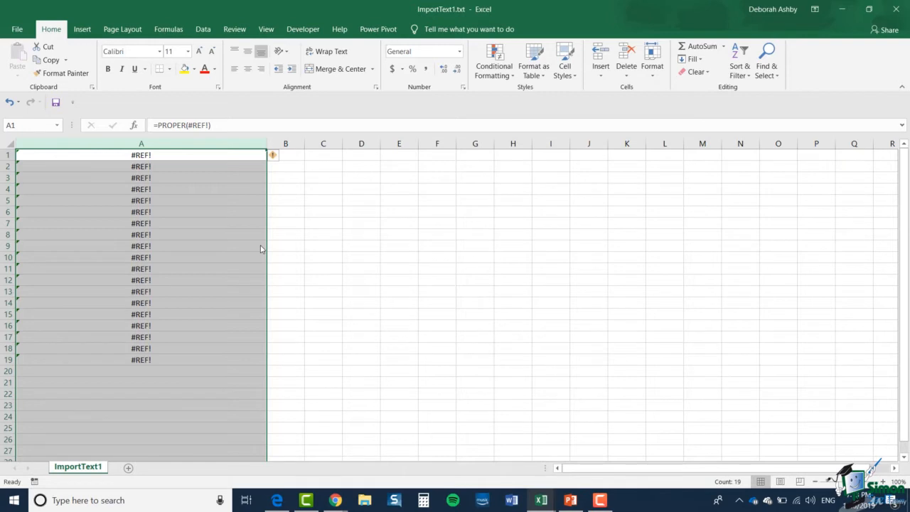
pyautogui.click(9, 102)
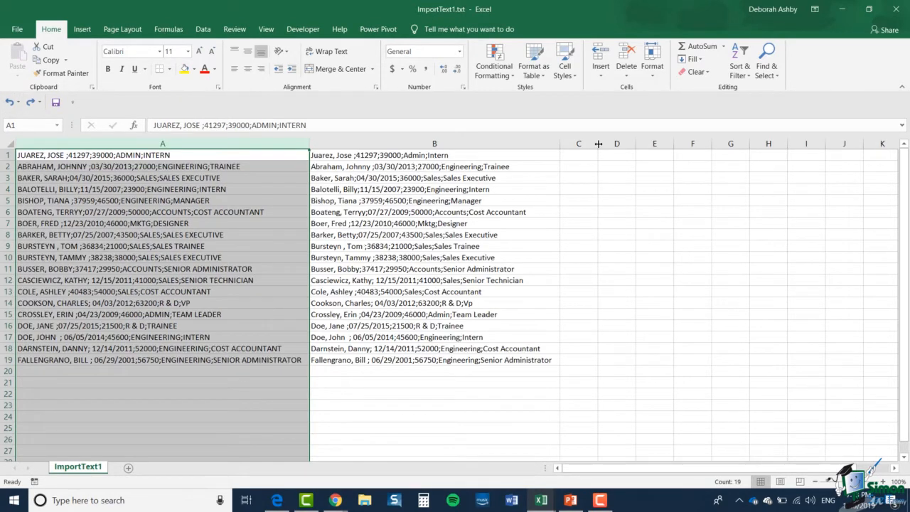
# - Widen column C and paste the proper-case text from B1:B19 into it as values only, starting at C1
pyautogui.moveTo(597, 143); pyautogui.dragTo(841, 151)
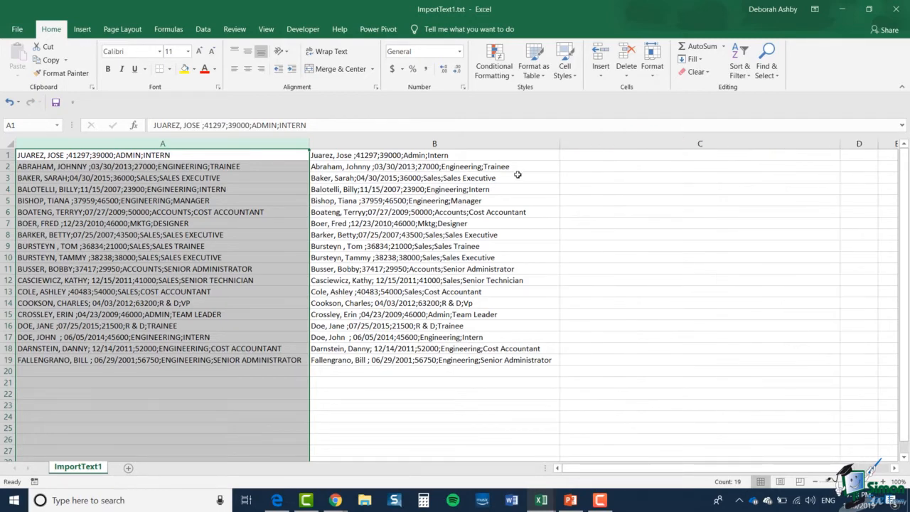
pyautogui.click(481, 155)
pyautogui.moveTo(480, 155); pyautogui.dragTo(506, 361)
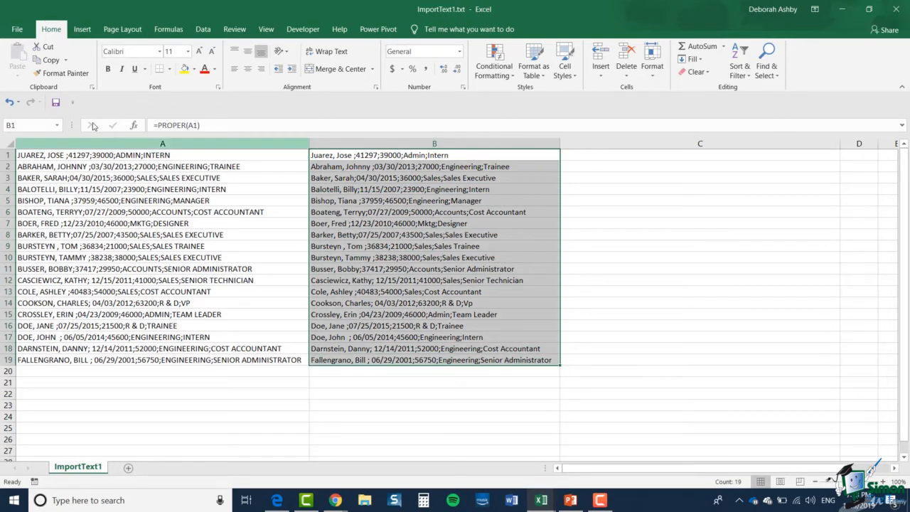
pyautogui.click(48, 61)
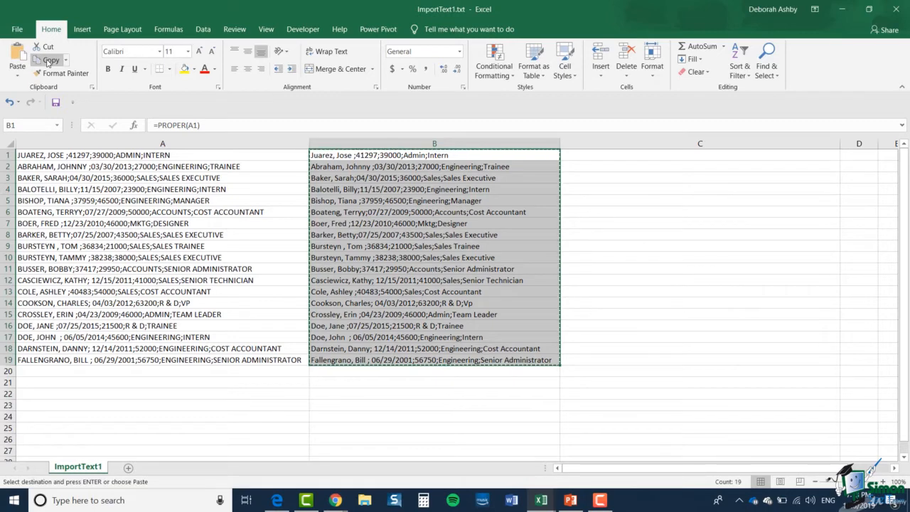
pyautogui.click(623, 157)
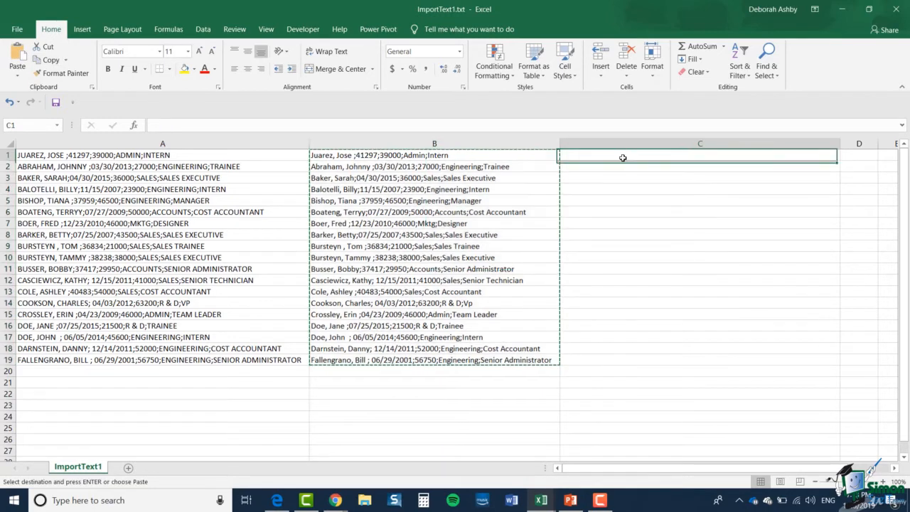
pyautogui.click(17, 74)
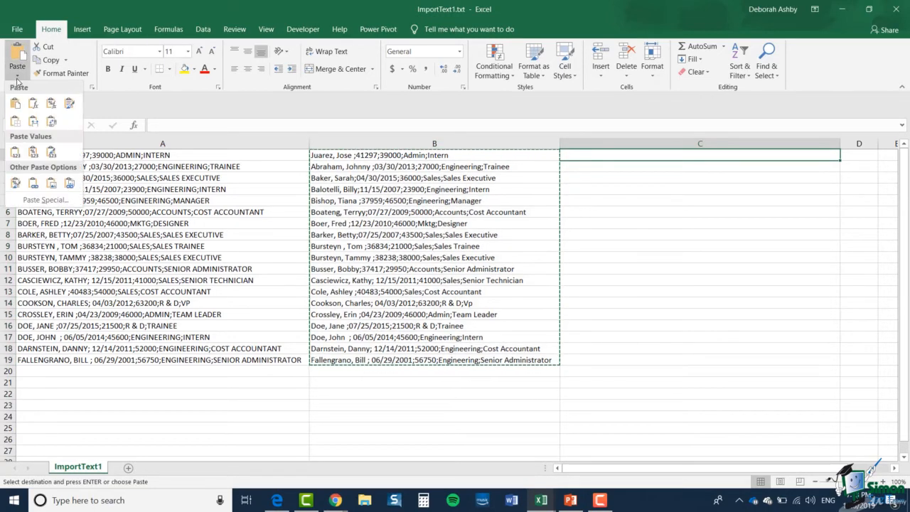
pyautogui.click(16, 152)
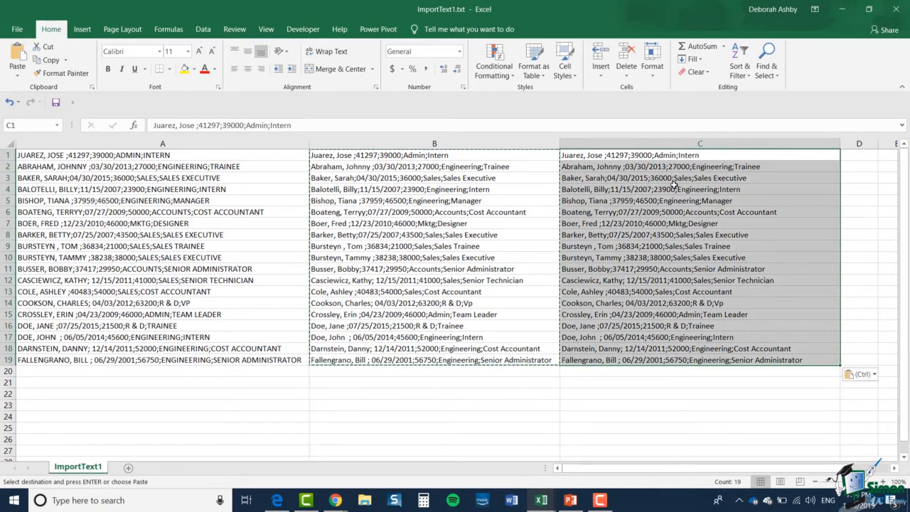
pyautogui.press('Escape')
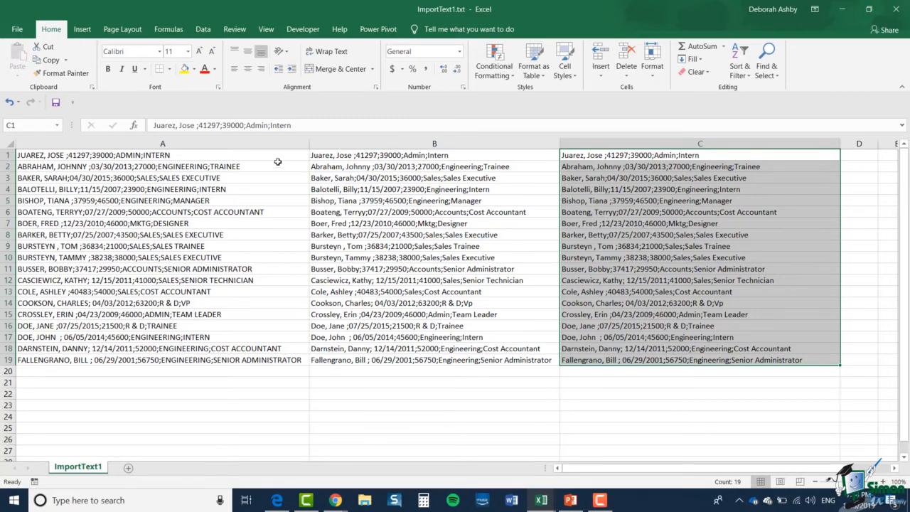
# - Try deleting columns A and B, and undo the deletion
pyautogui.click(239, 141)
pyautogui.keyDown('shift'); pyautogui.click(352, 146); pyautogui.keyUp('shift')
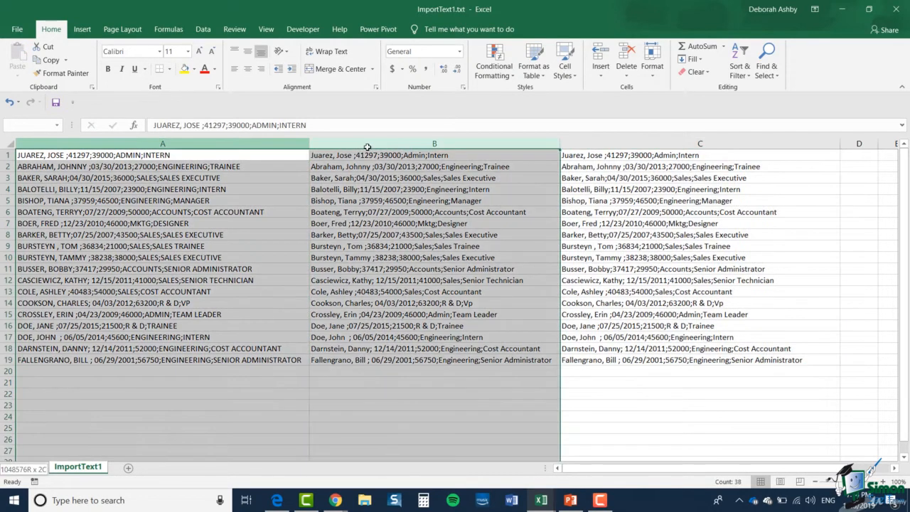
pyautogui.rightClick(368, 145)
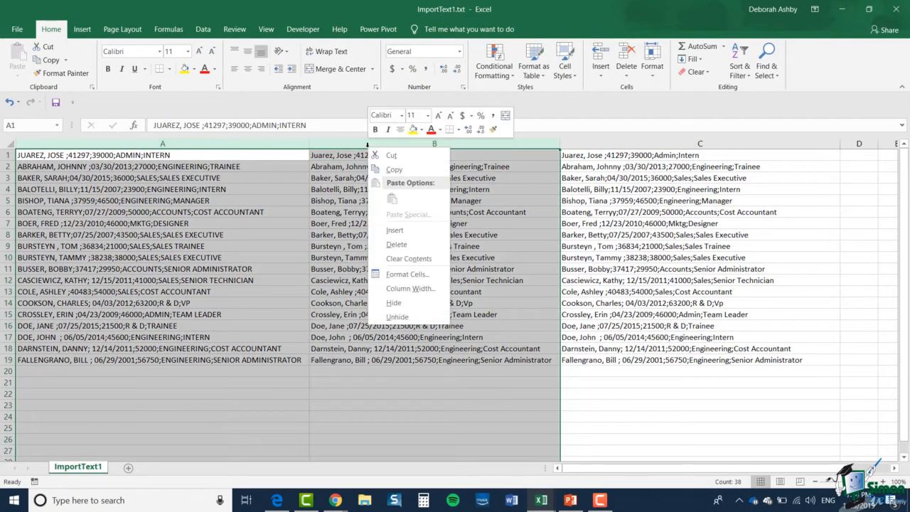
pyautogui.click(396, 244)
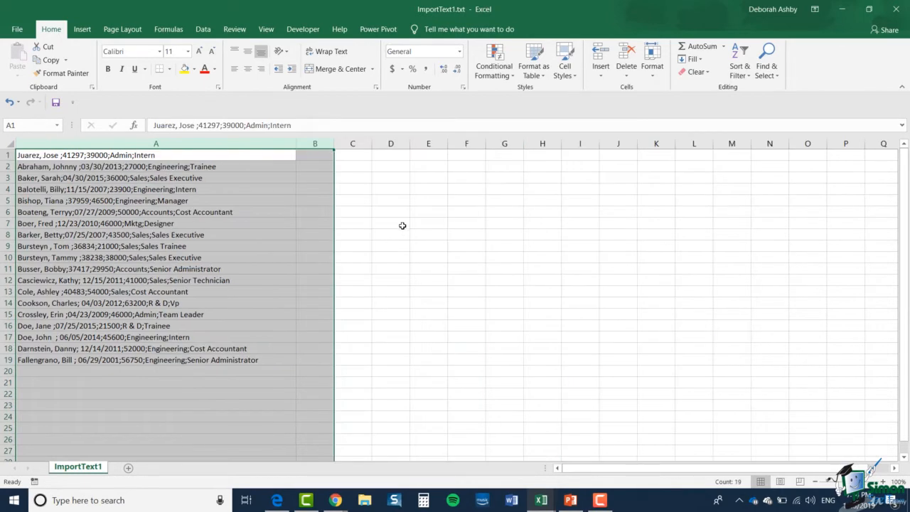
pyautogui.click(394, 223)
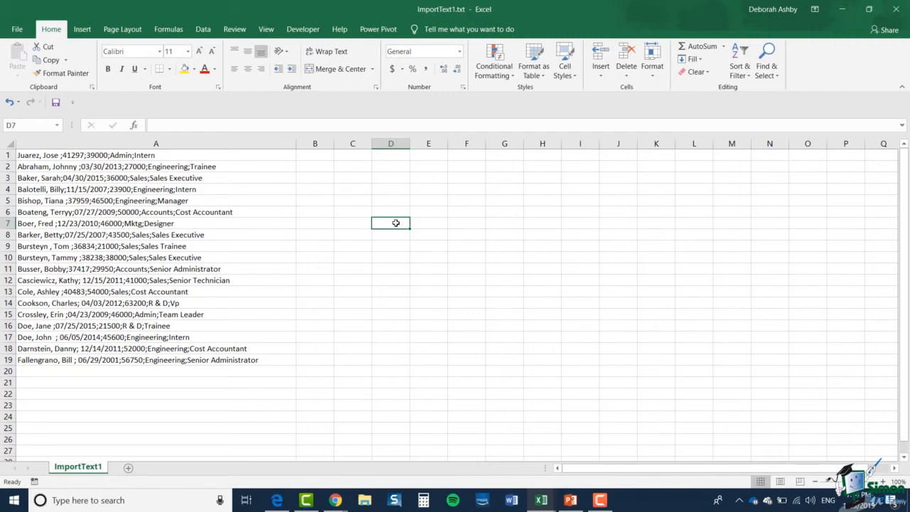
pyautogui.click(10, 102)
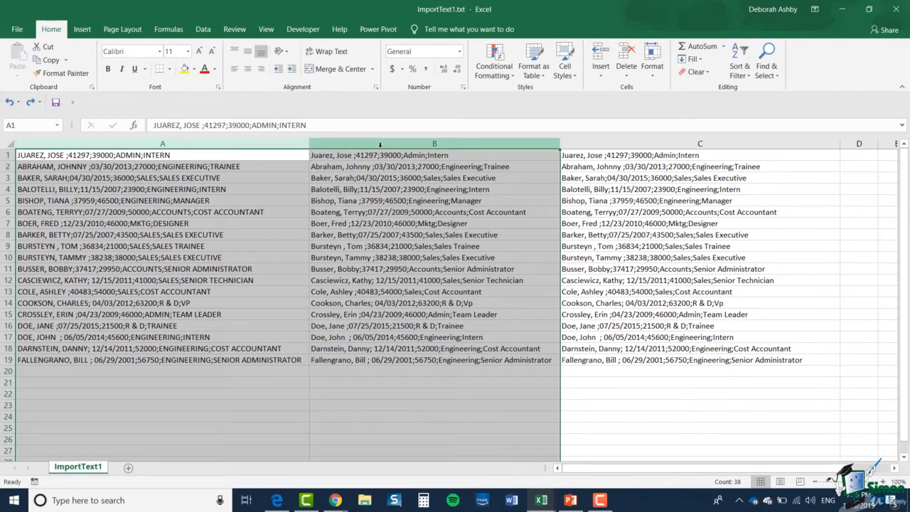
# - Hide columns A and B so that only the pasted values in column C remain in view
pyautogui.rightClick(334, 143)
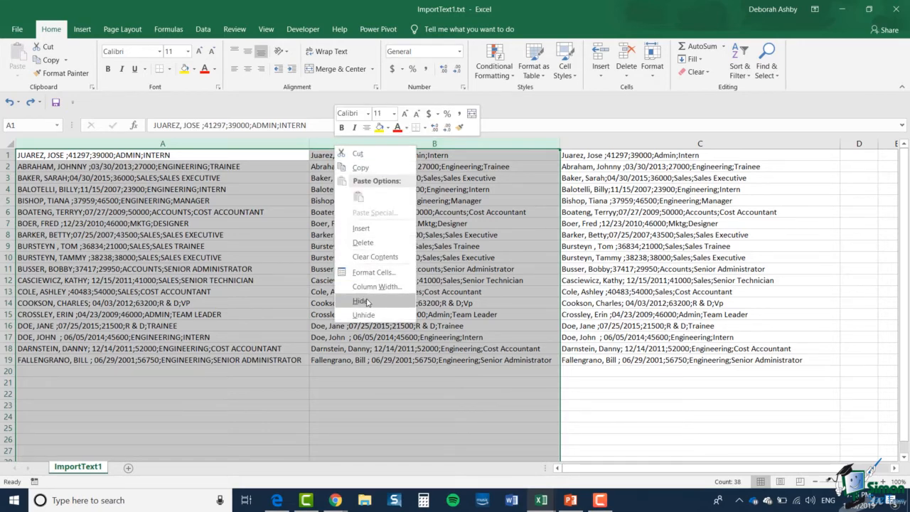
pyautogui.click(360, 301)
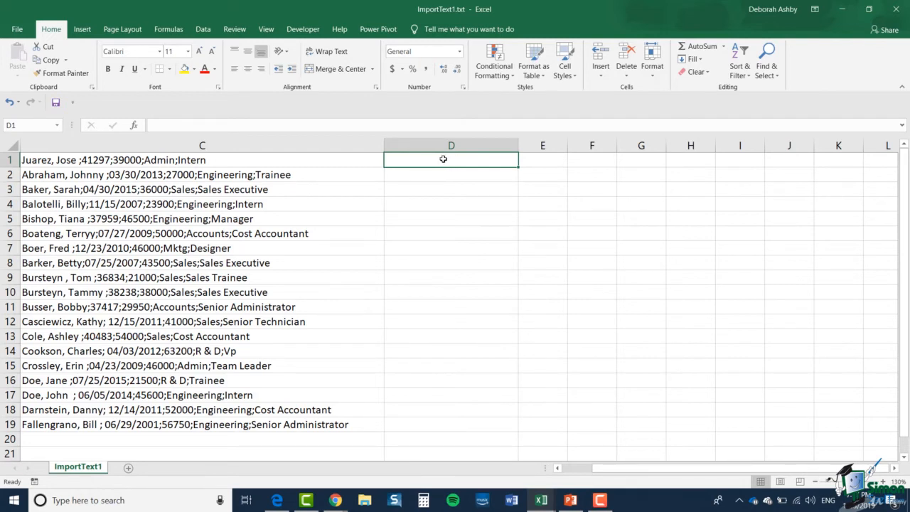
# - Enter the formula =FIND(";",C1) in cell D1 to locate the first semicolon in the text
pyautogui.write('=')
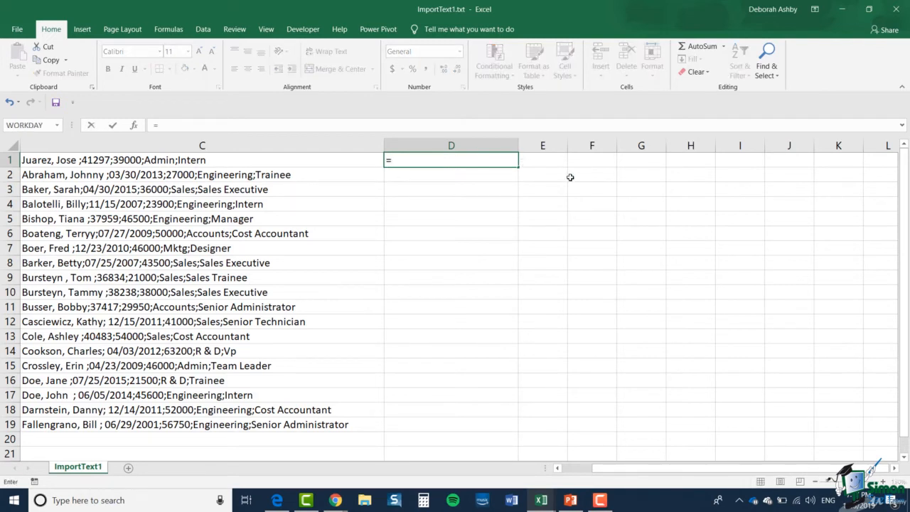
pyautogui.write('FIND')
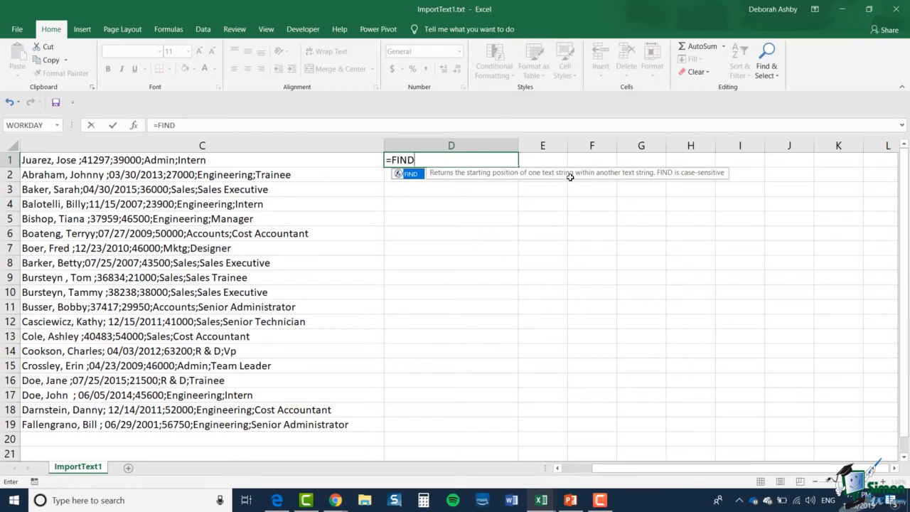
pyautogui.write('(')
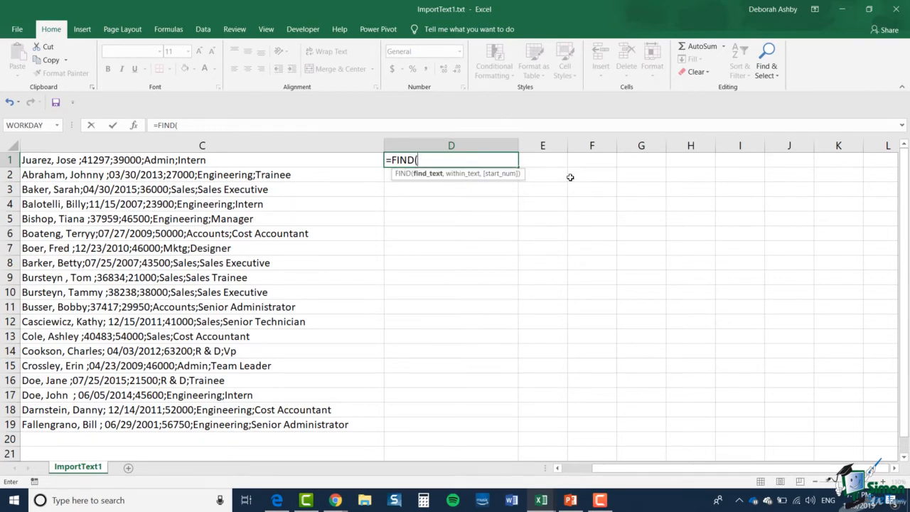
pyautogui.write('";",')
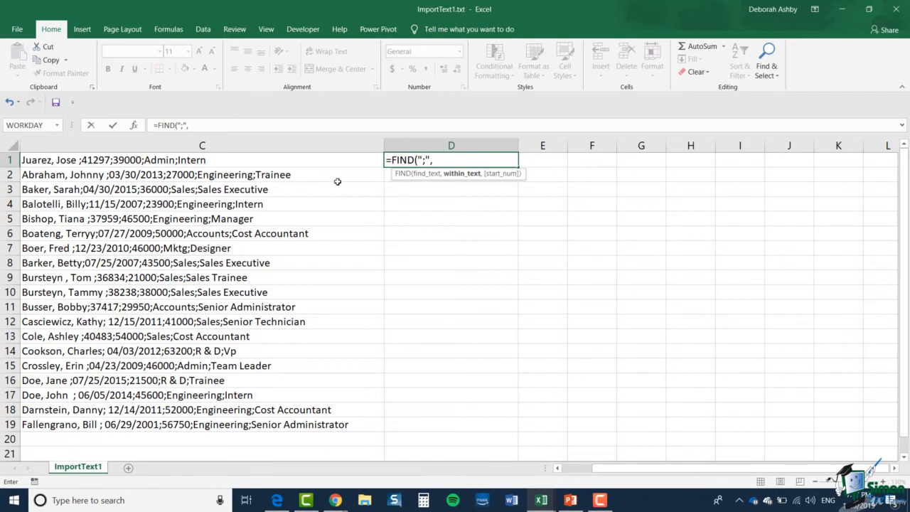
pyautogui.click(319, 162)
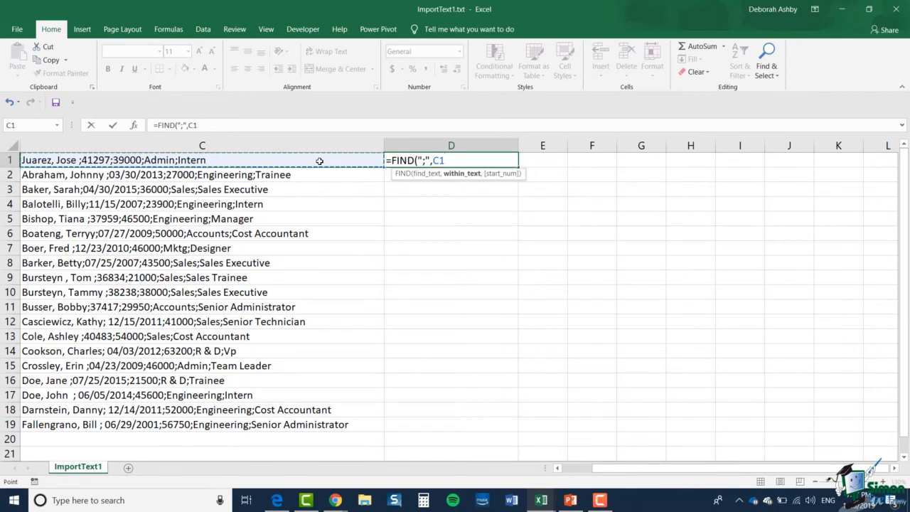
pyautogui.write(')')
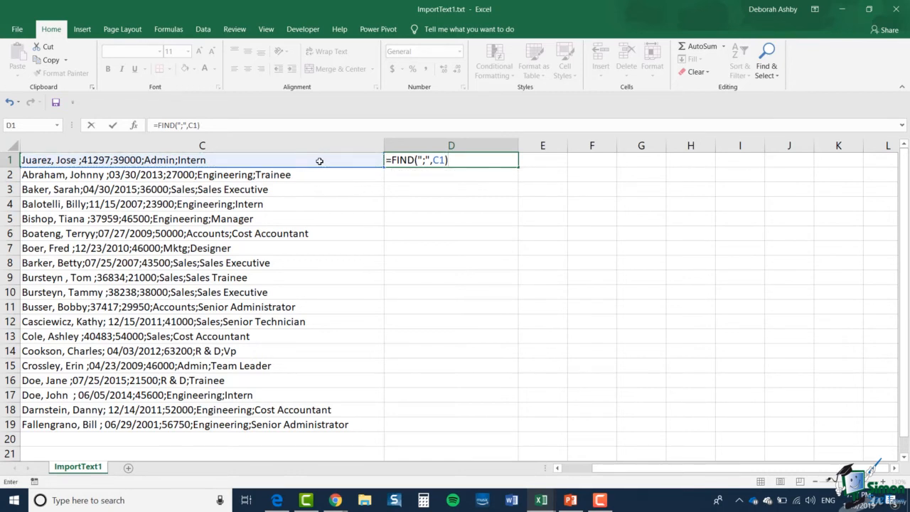
pyautogui.hotkey('ctrl', 'Return')
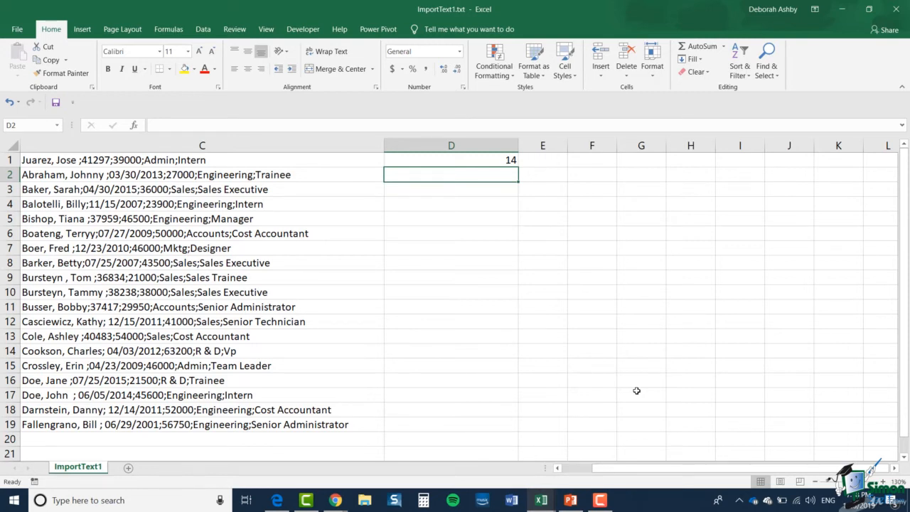
# - Widen column E and enter the formula =LEN(C1) in cell E1 to count the characters in C1
pyautogui.click(541, 162)
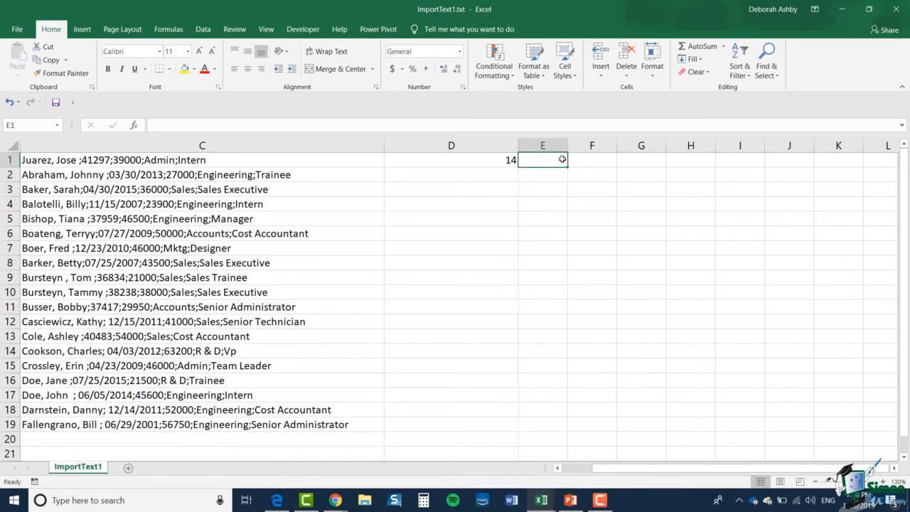
pyautogui.moveTo(568, 145); pyautogui.dragTo(621, 143)
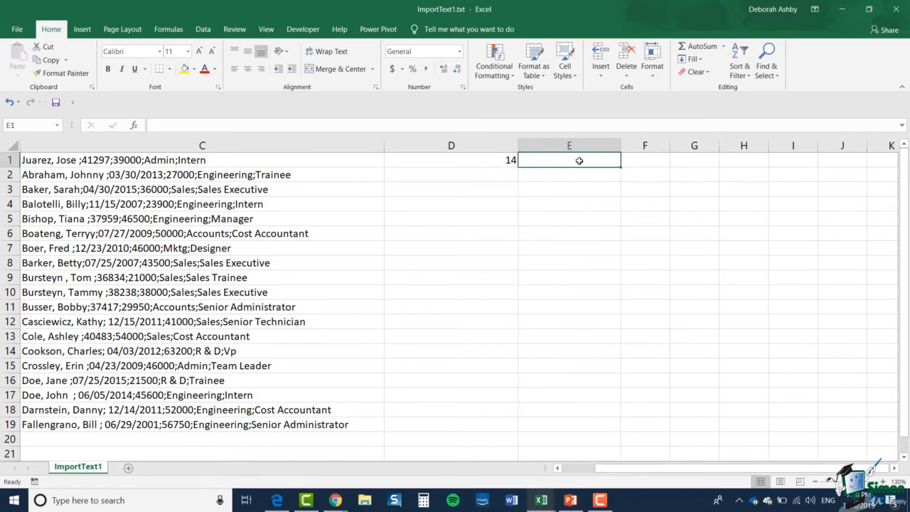
pyautogui.write('=LE')
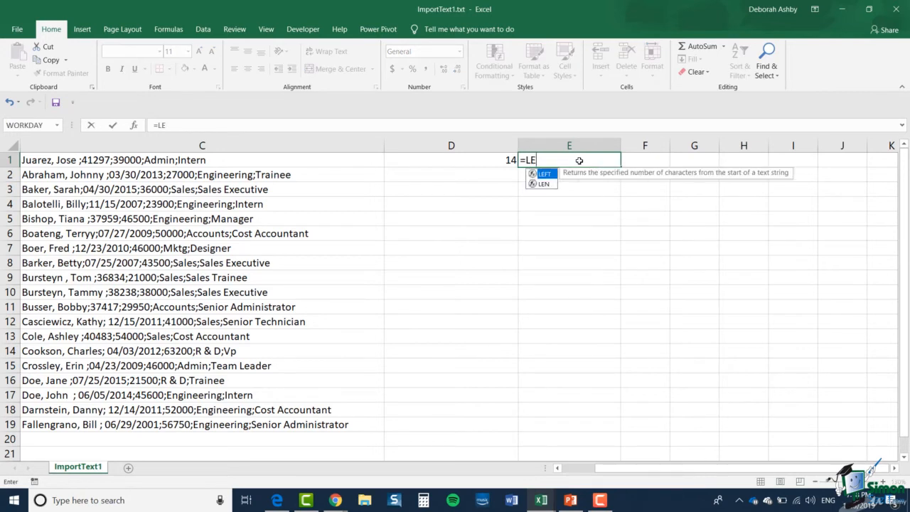
pyautogui.write('N(')
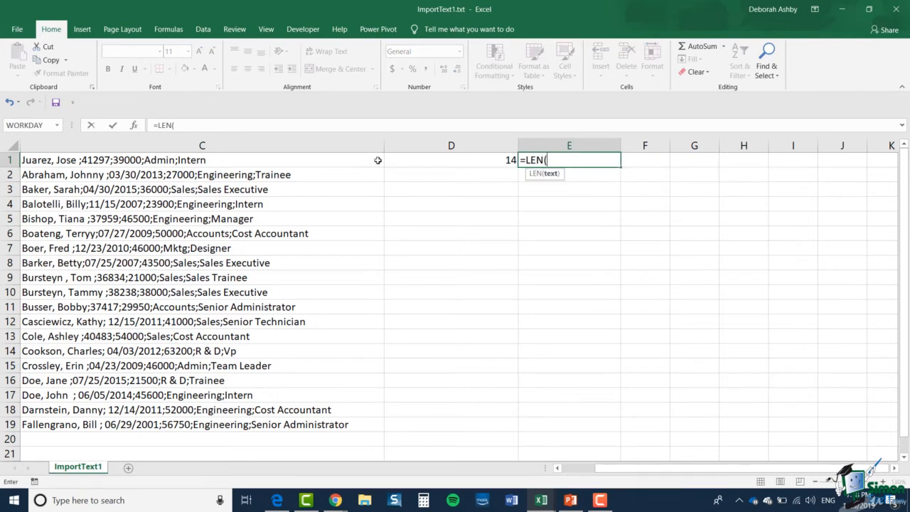
pyautogui.click(337, 161)
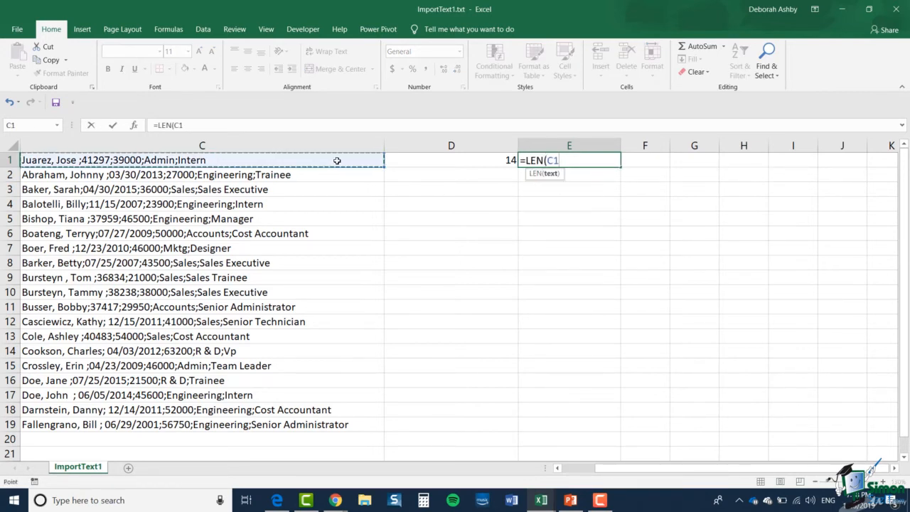
pyautogui.write(')')
pyautogui.press('Return')
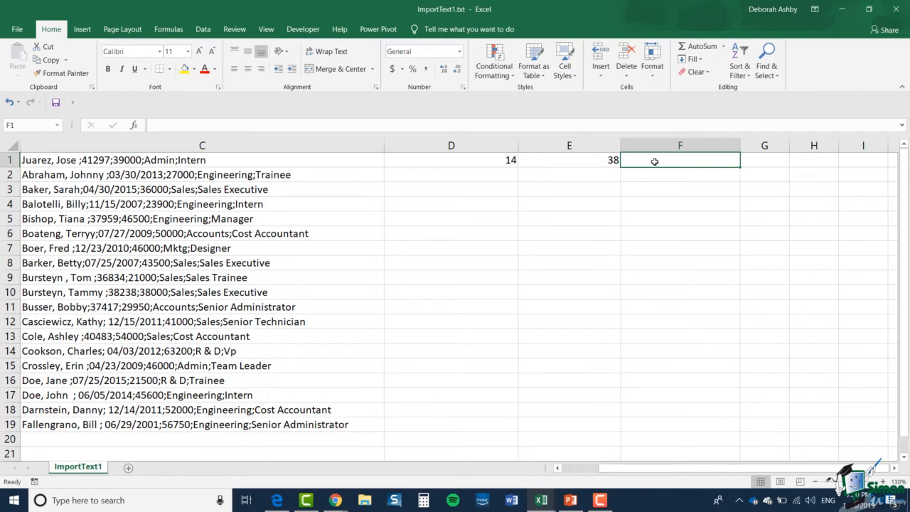
# - Enter the formula =LEFT(C1,D1-1) in cell F1 to extract the name before the first semicolon
pyautogui.write('=LEFT')
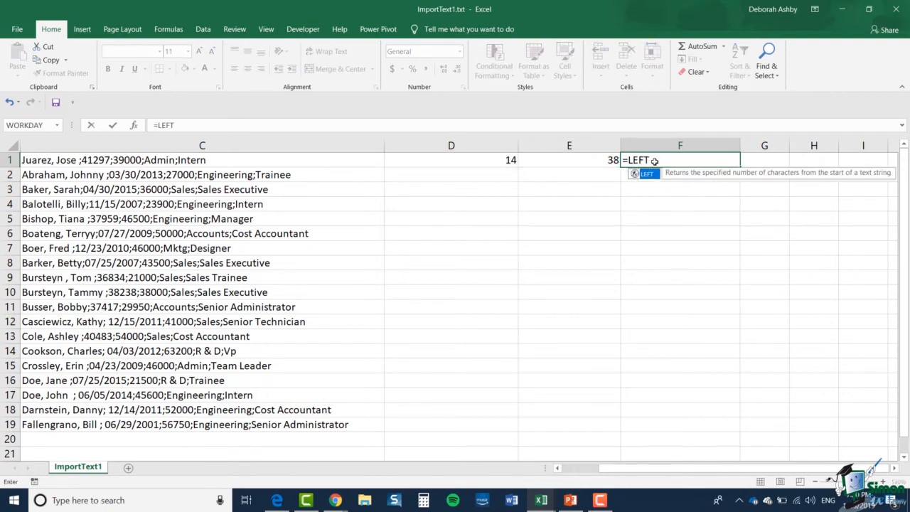
pyautogui.write('(')
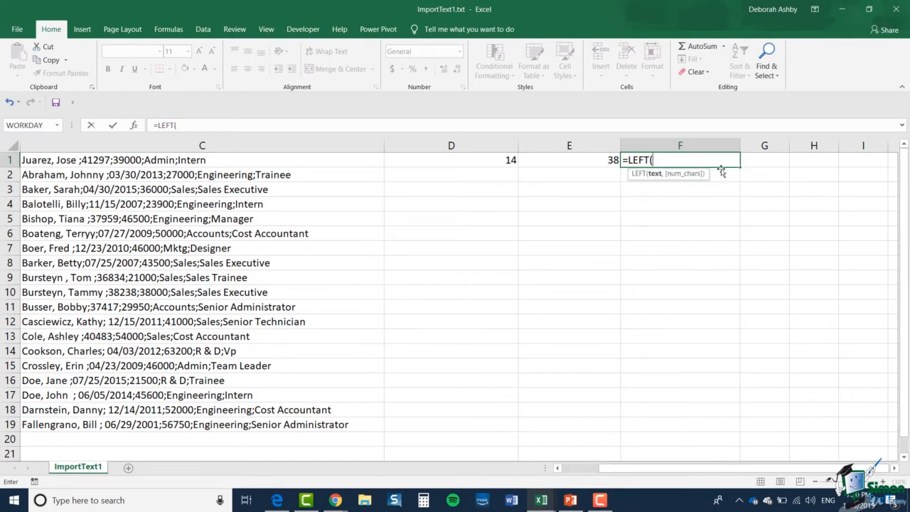
pyautogui.click(320, 160)
pyautogui.click(320, 160)
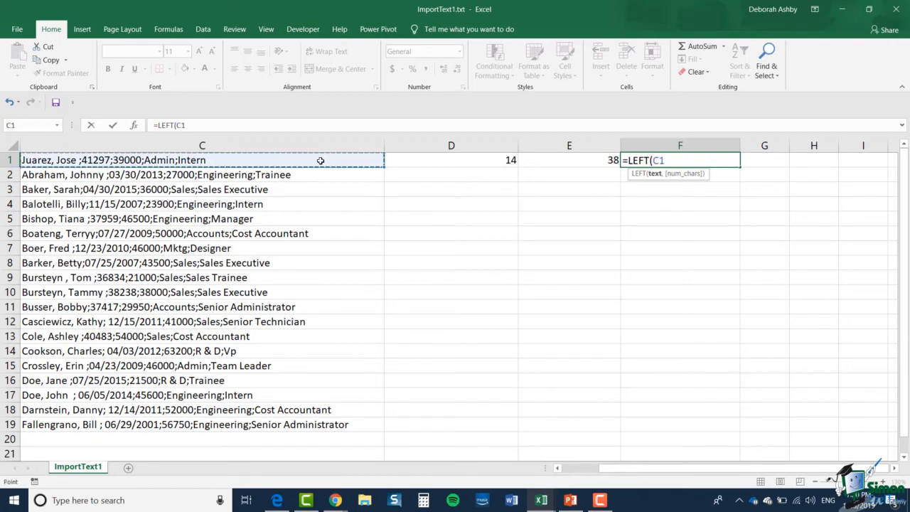
pyautogui.write(',')
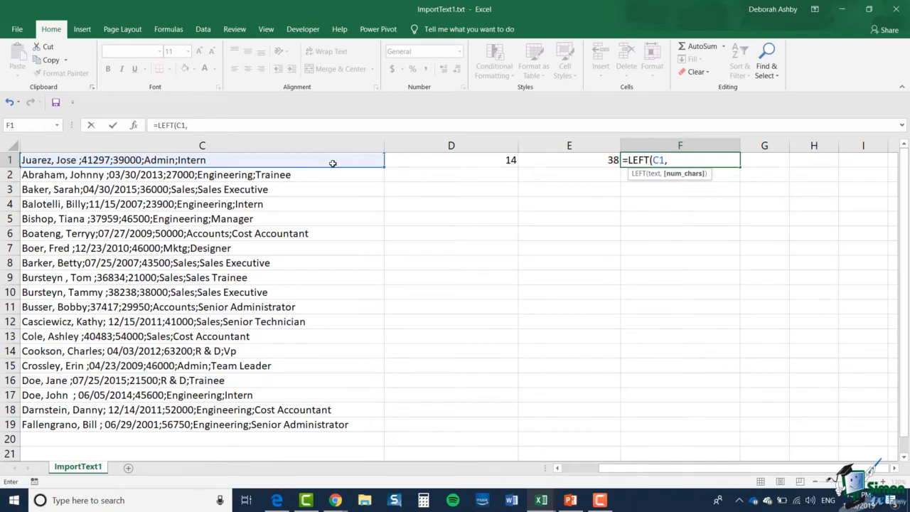
pyautogui.click(498, 163)
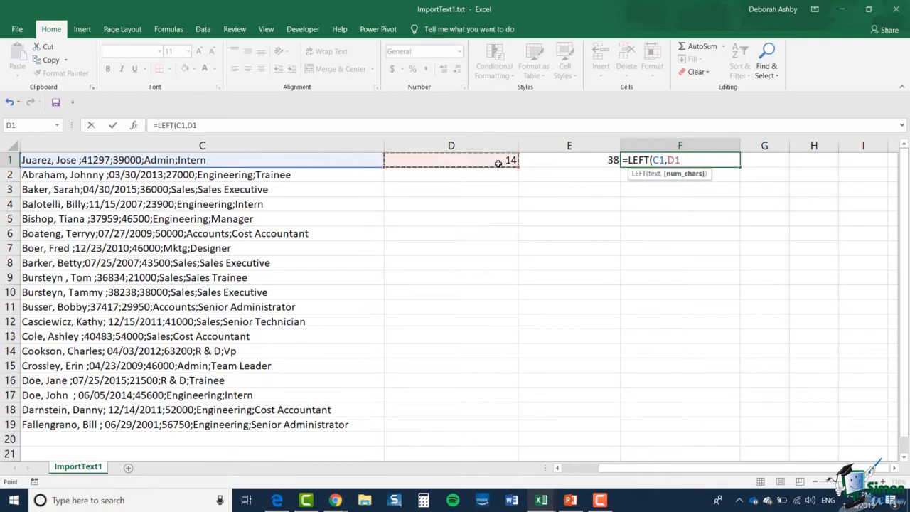
pyautogui.write('-1)')
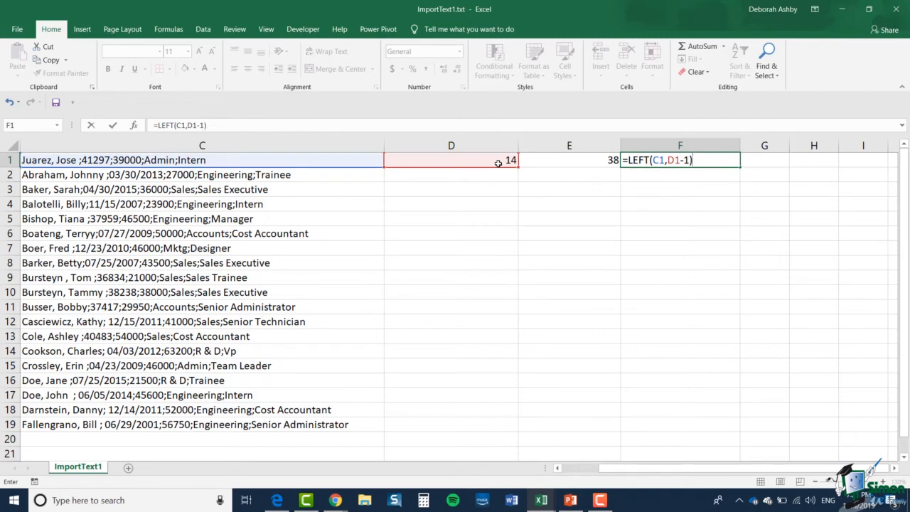
pyautogui.press('Return')
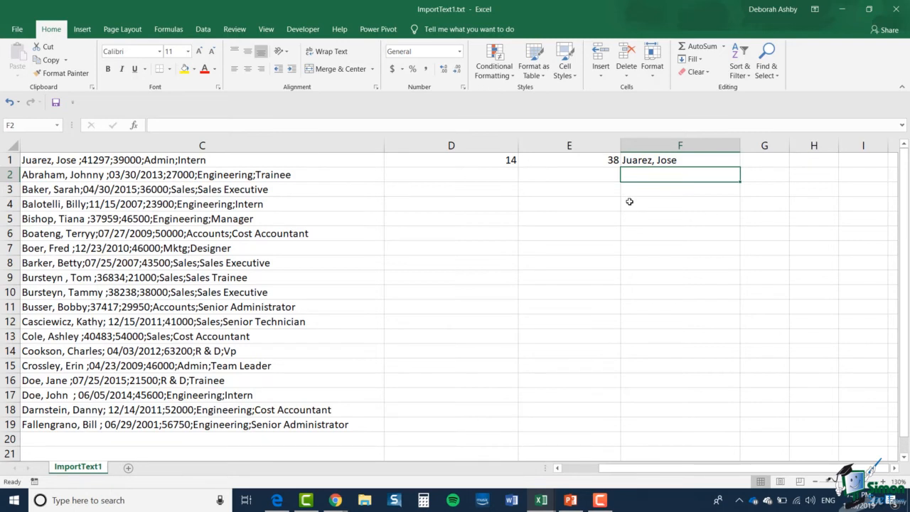
pyautogui.hotkey('ctrl', 'z')
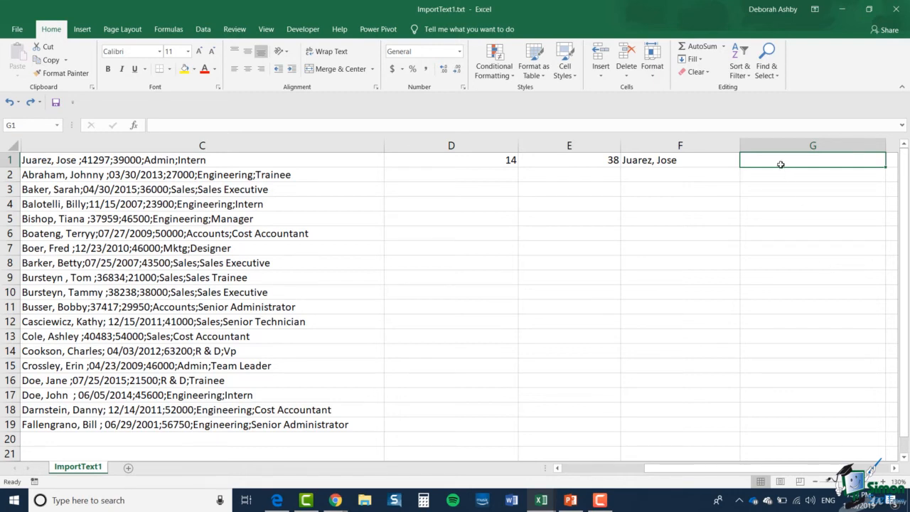
# - Enter the formula =RIGHT(C1,E1-D1) in cell G1 to extract the text after the first semicolon
pyautogui.write('=RIGHT')
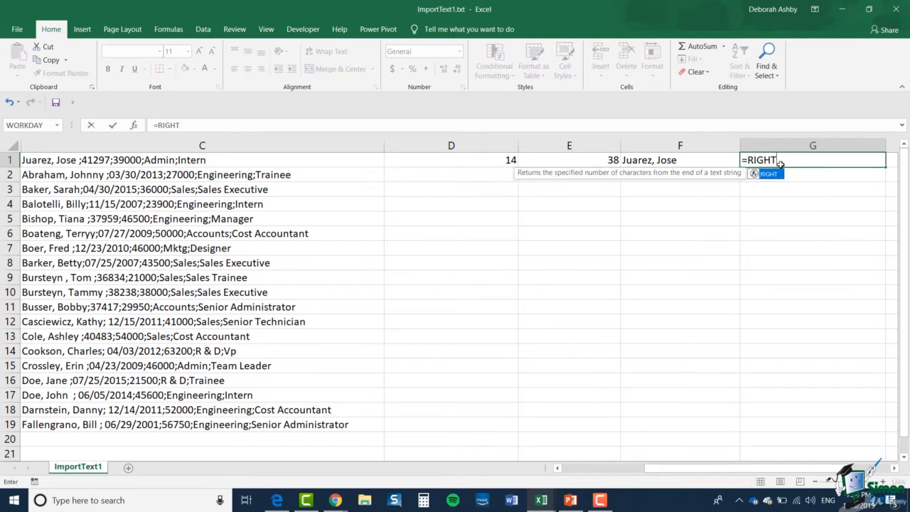
pyautogui.write('(')
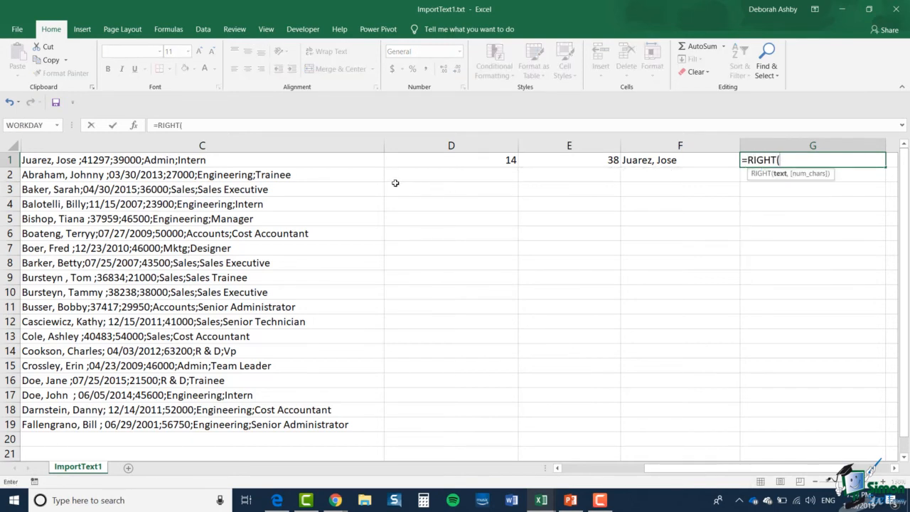
pyautogui.click(363, 163)
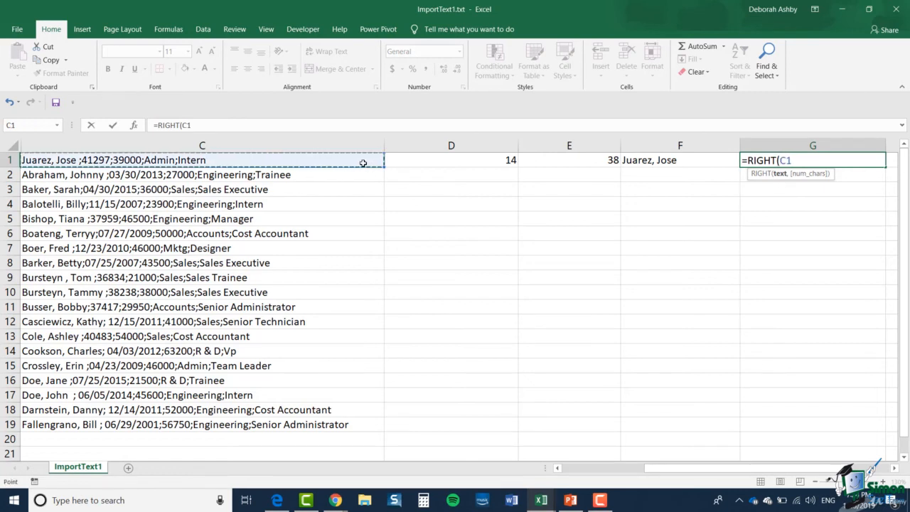
pyautogui.write(',')
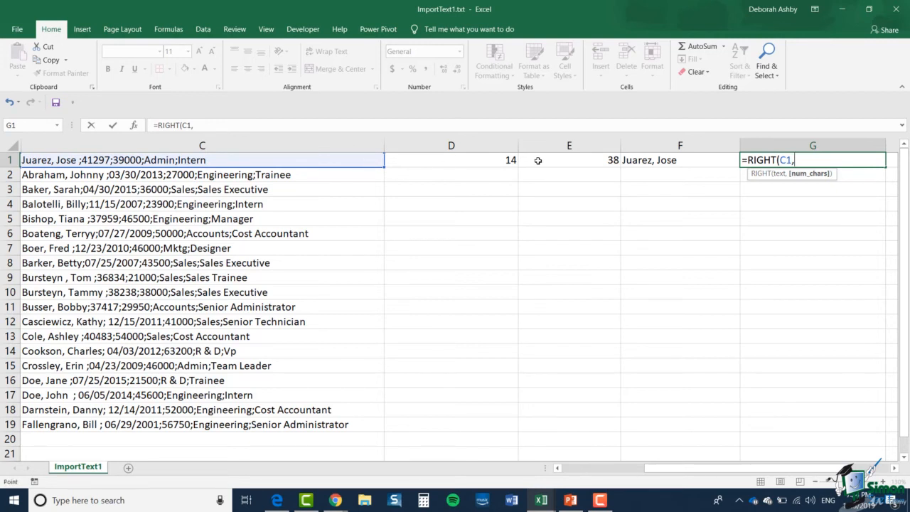
pyautogui.click(537, 160)
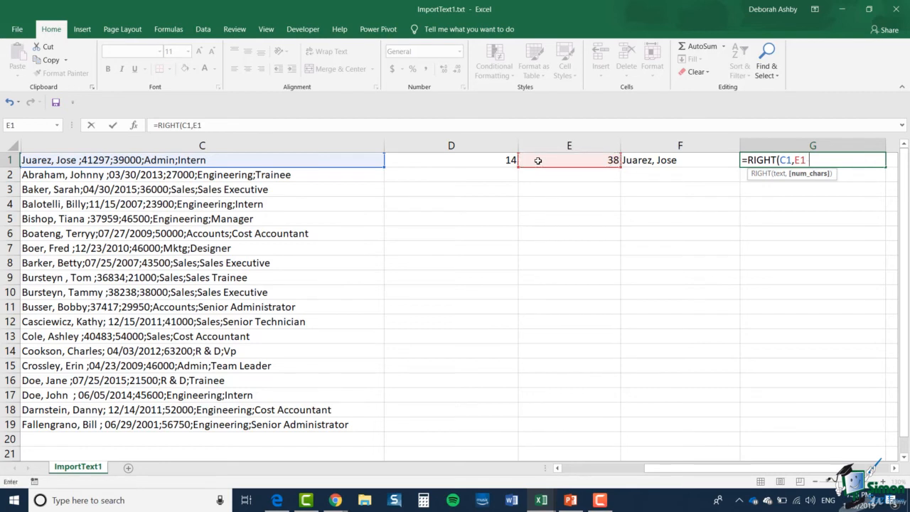
pyautogui.write('-')
pyautogui.click(429, 158)
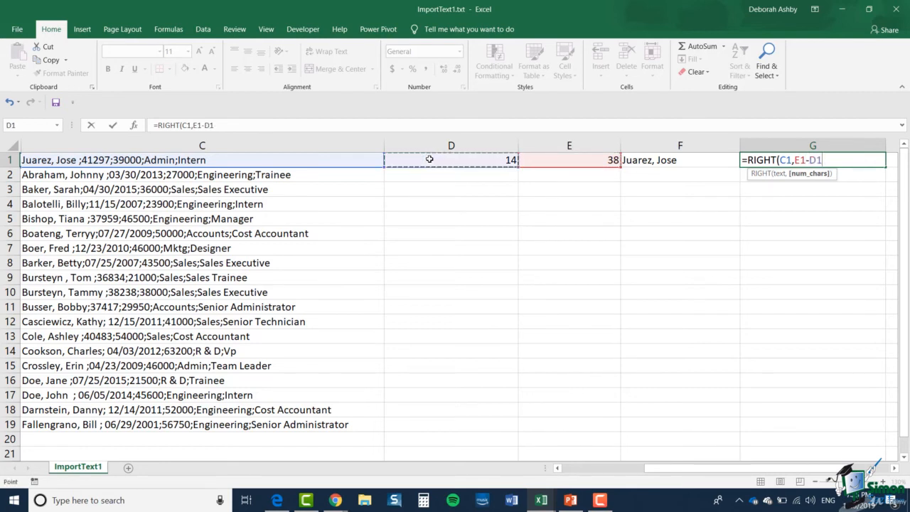
pyautogui.write(')')
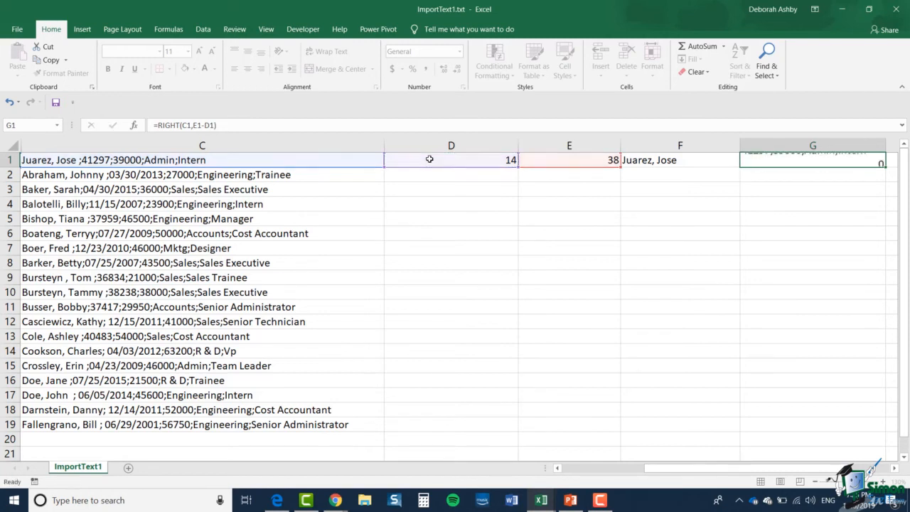
pyautogui.press('Return')
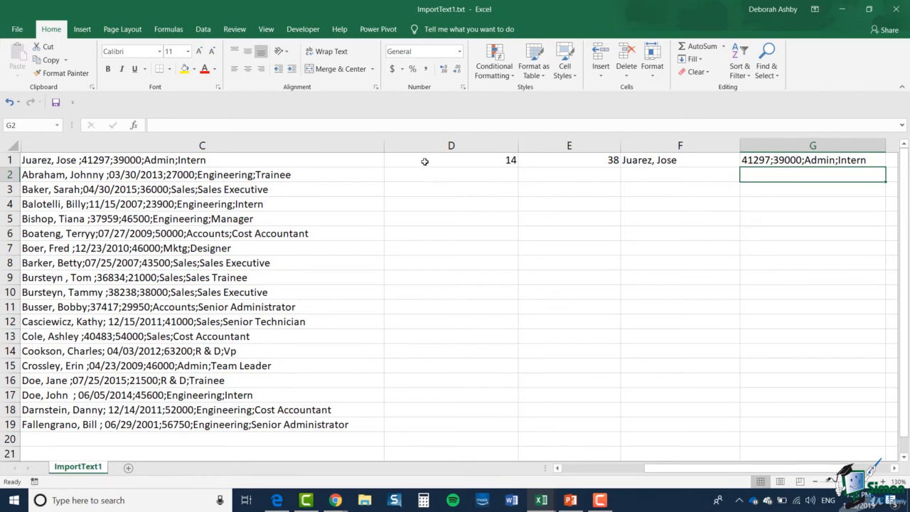
# - Fill the row 1 formulas in columns D to G down through row 19
pyautogui.moveTo(424, 161)
pyautogui.mouseDown()
pyautogui.moveTo(691, 175)
pyautogui.moveTo(688, 211)
pyautogui.moveTo(729, 244)
pyautogui.moveTo(858, 297)
pyautogui.moveTo(863, 424)
pyautogui.mouseUp()
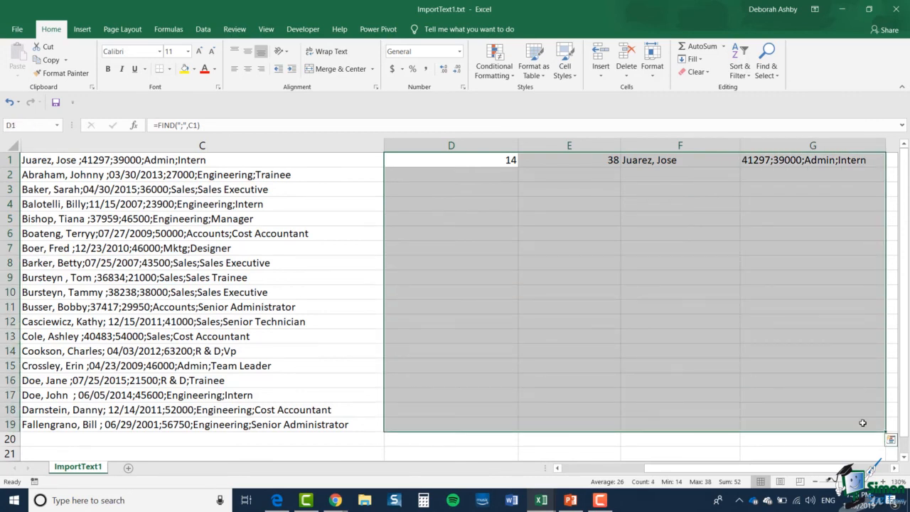
pyautogui.click(693, 59)
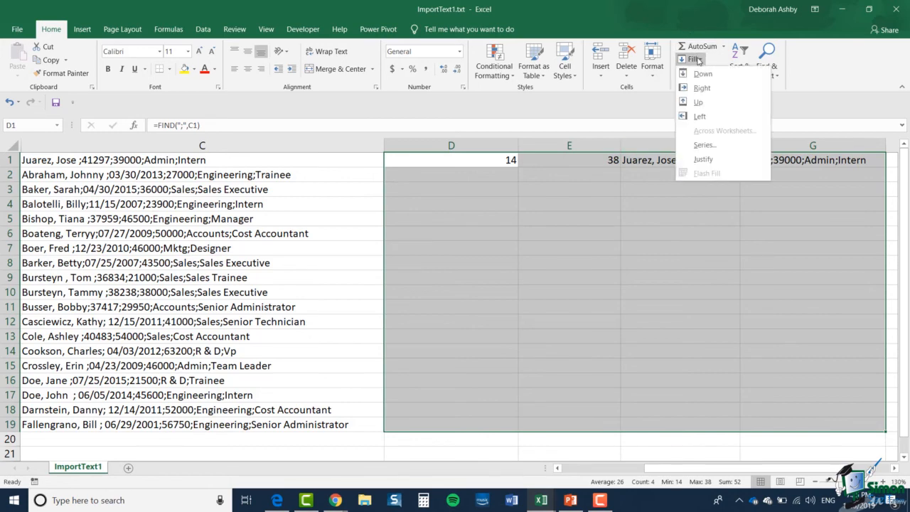
pyautogui.click(699, 75)
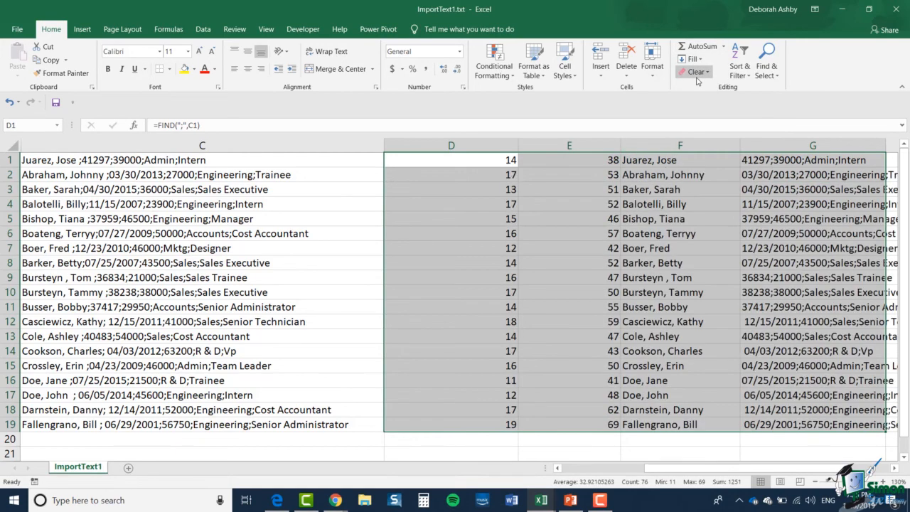
pyautogui.click(736, 278)
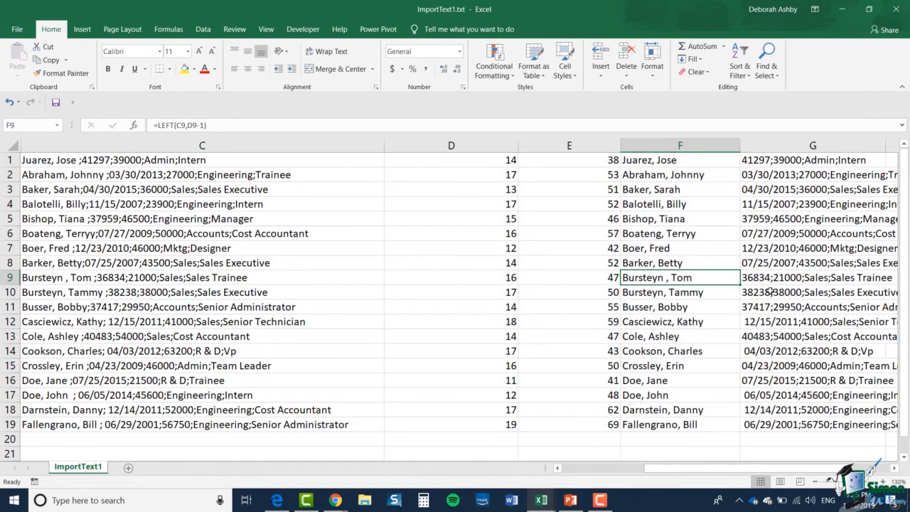